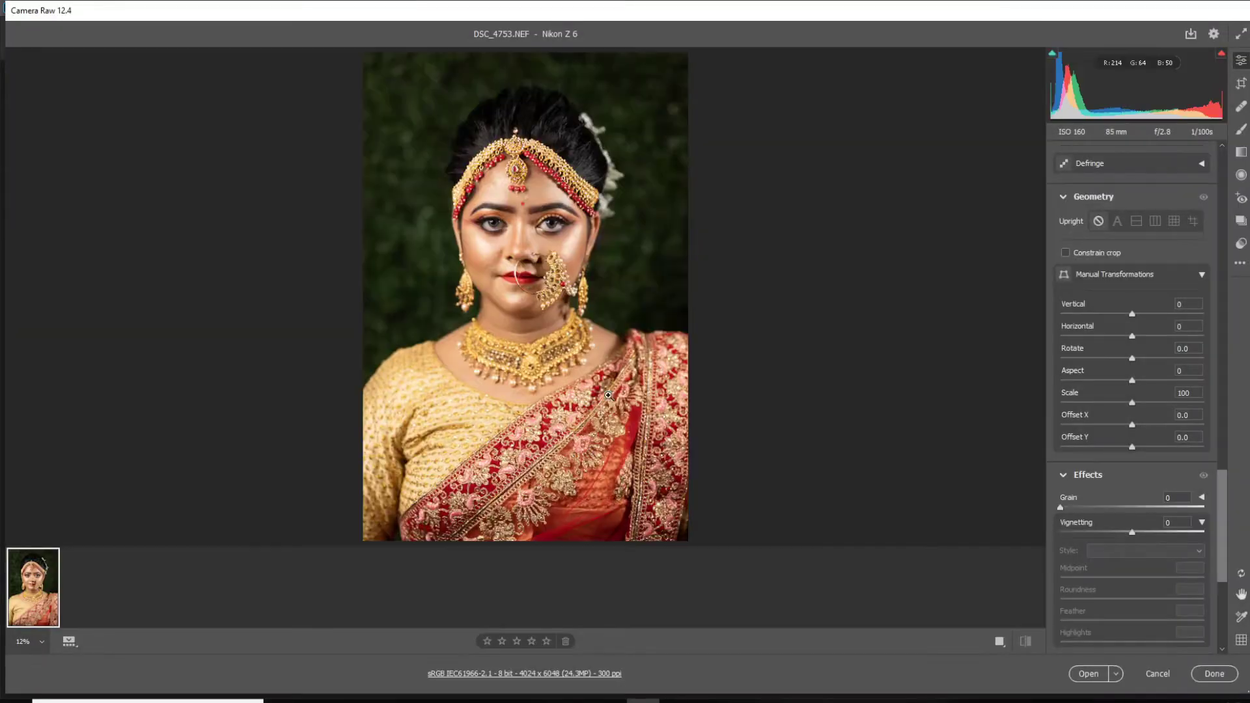
Step: Fit the portrait in the preview and apply Auto tone and automatic white balance
click(575, 250)
key(ctrl+0)
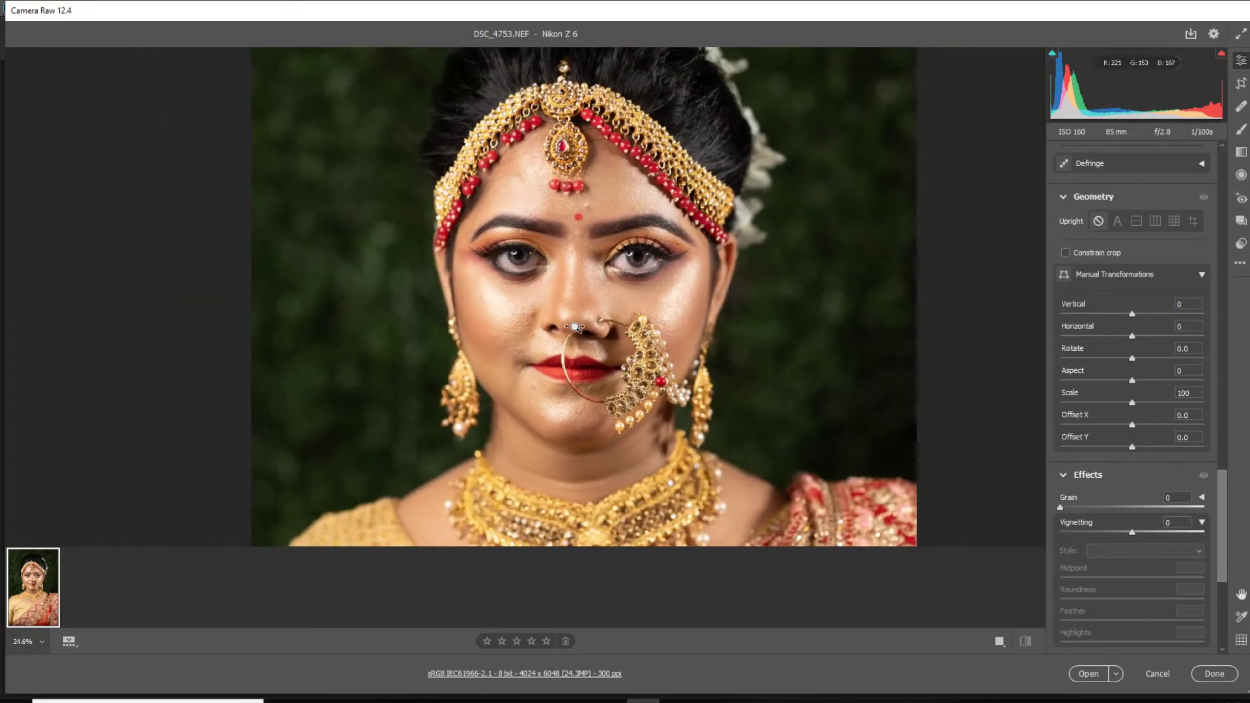
scroll(1104, 302, up, 10)
scroll(1112, 305, up, 5)
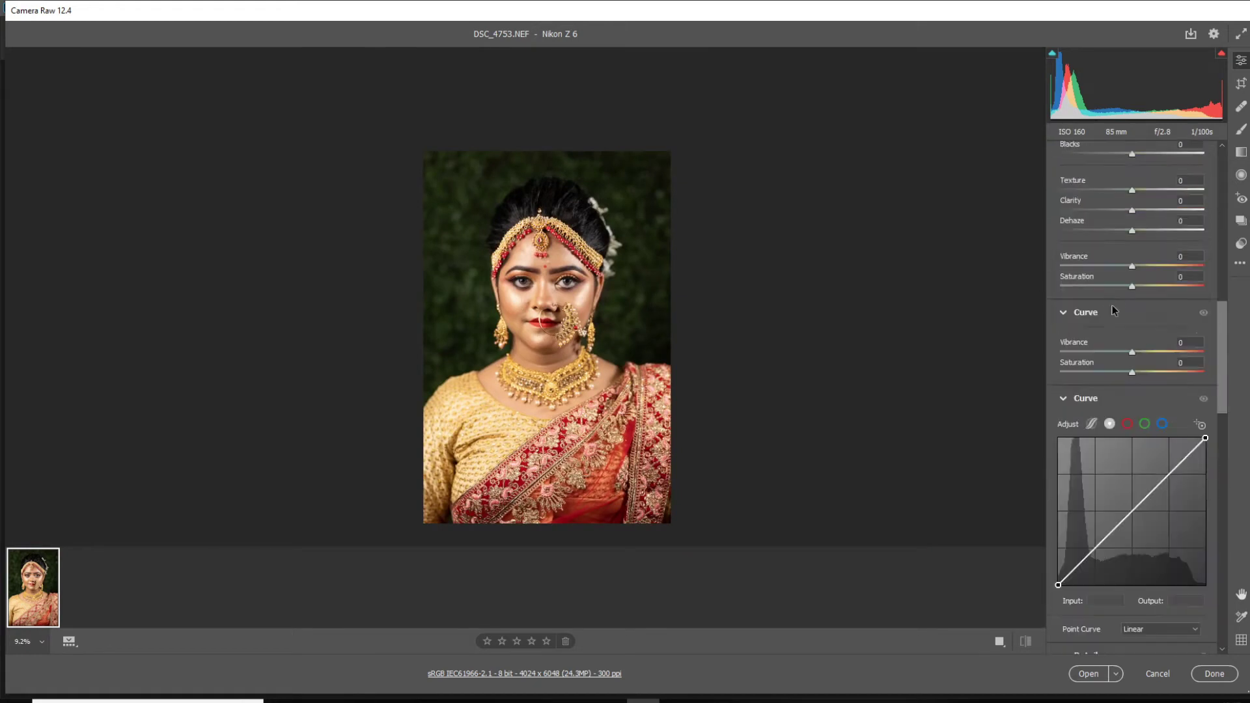
scroll(1112, 305, up, 5)
scroll(1157, 314, up, 5)
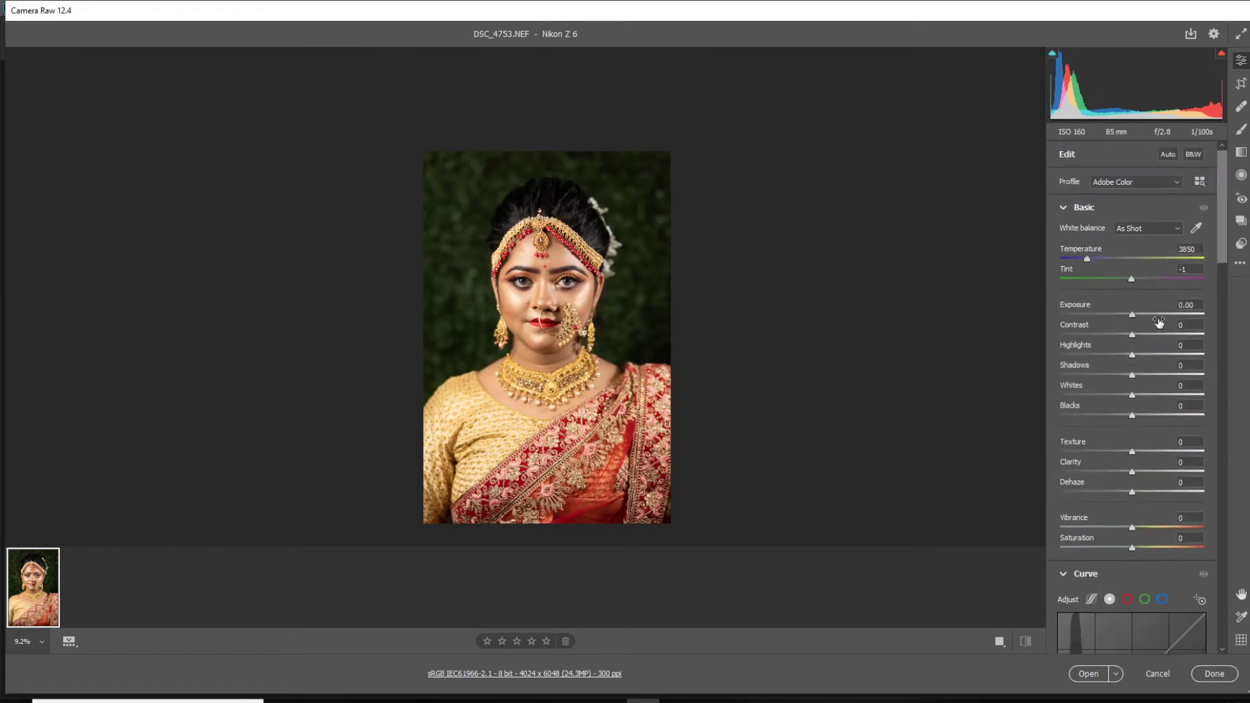
click(1168, 155)
click(1150, 231)
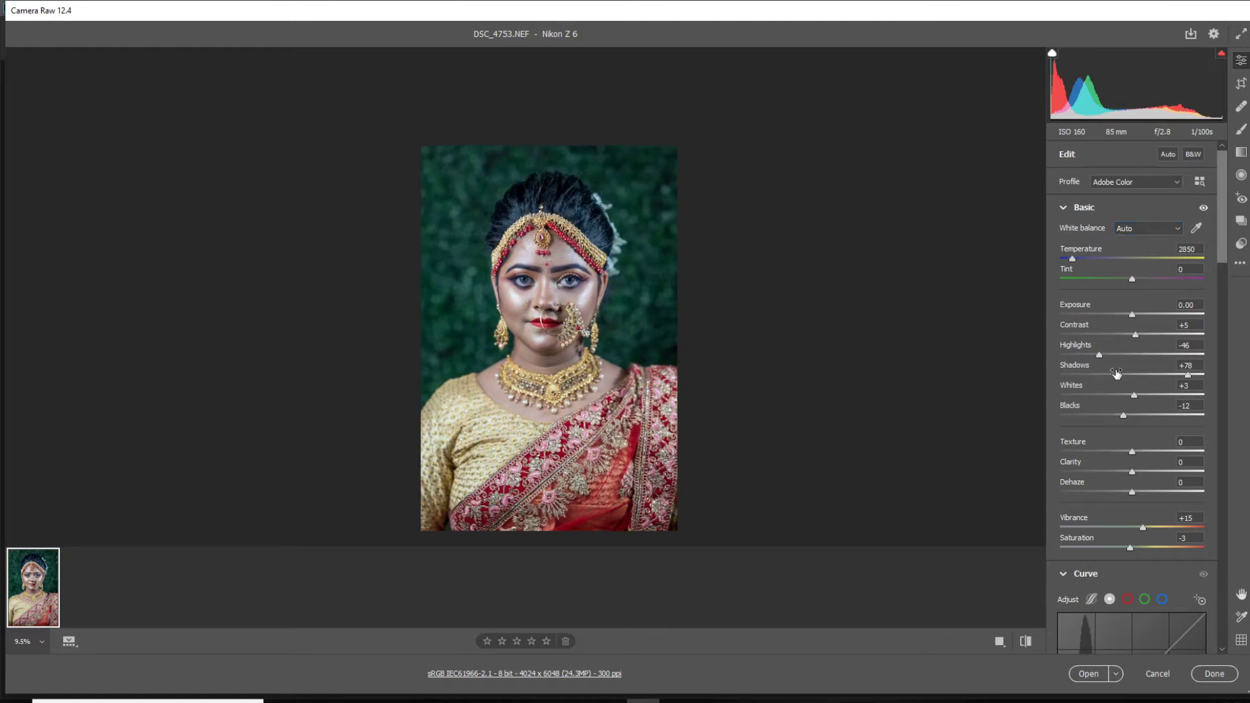
Step: Set white balance to Temperature 3200 and Tint -3
drag(1073, 259, 1077, 260)
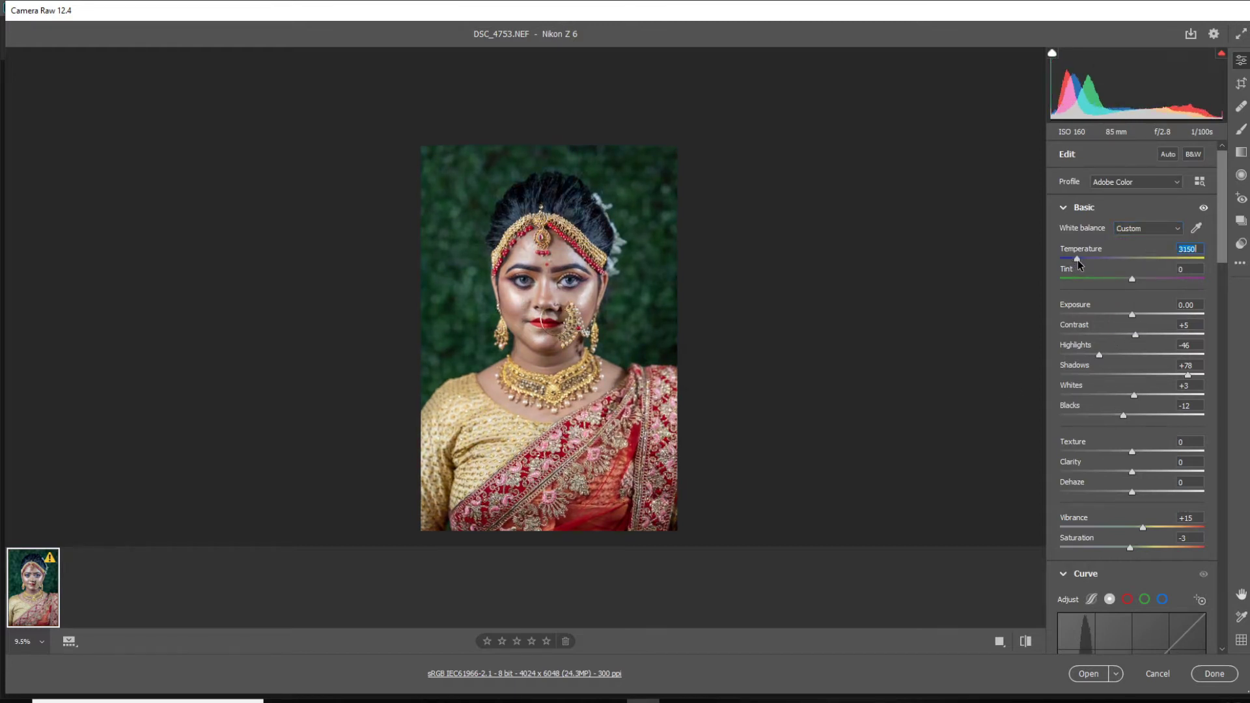
click(1135, 278)
key(Down)
key(Down)
key(Down)
drag(1077, 259, 1073, 258)
click(1133, 315)
Step: Set Exposure +0.15 and Shadows +40, lower Whites, raise Saturation, then open in Photoshop
drag(1135, 316, 1097, 353)
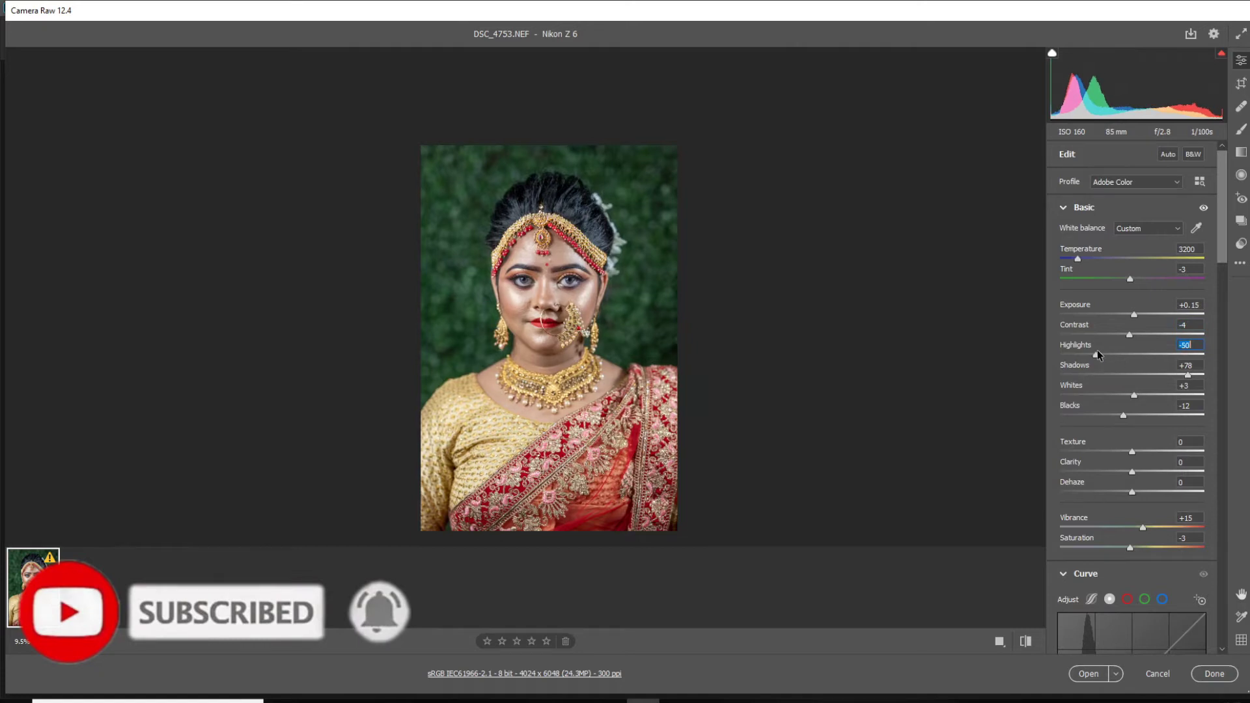
click(1161, 376)
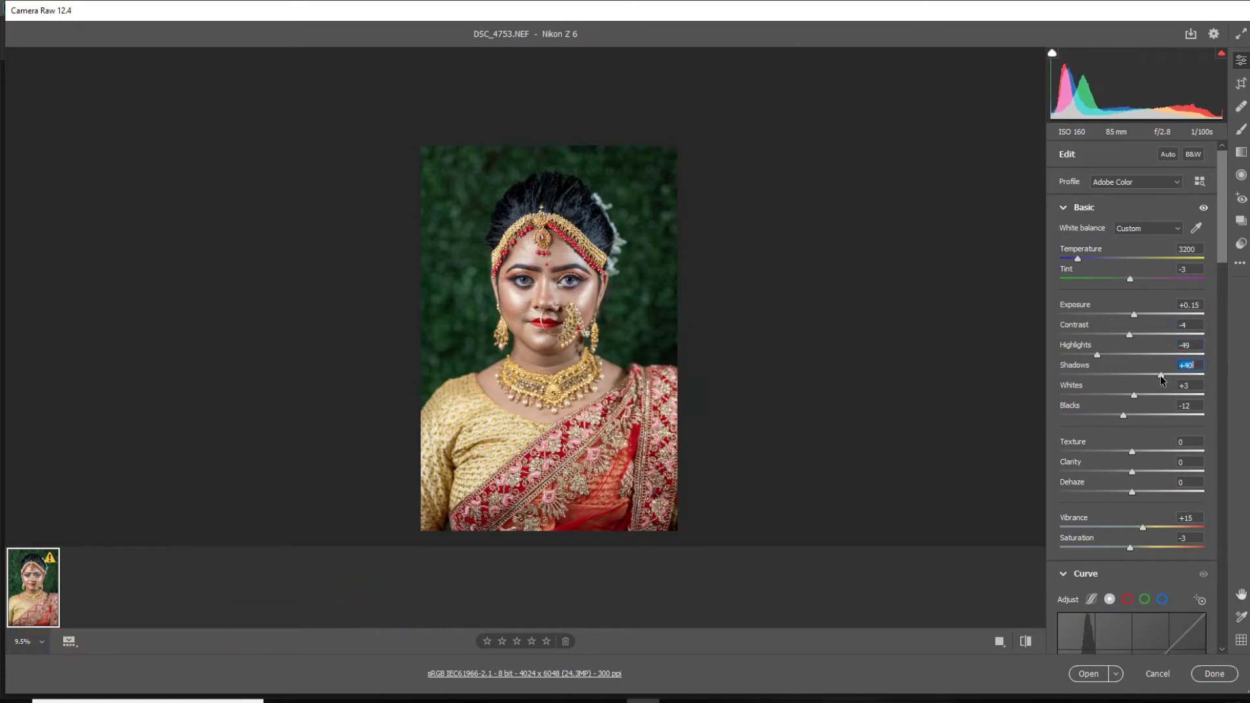
mouse_move(1134, 395)
mouse_down()
mouse_move(1123, 412)
mouse_move(1138, 410)
mouse_up()
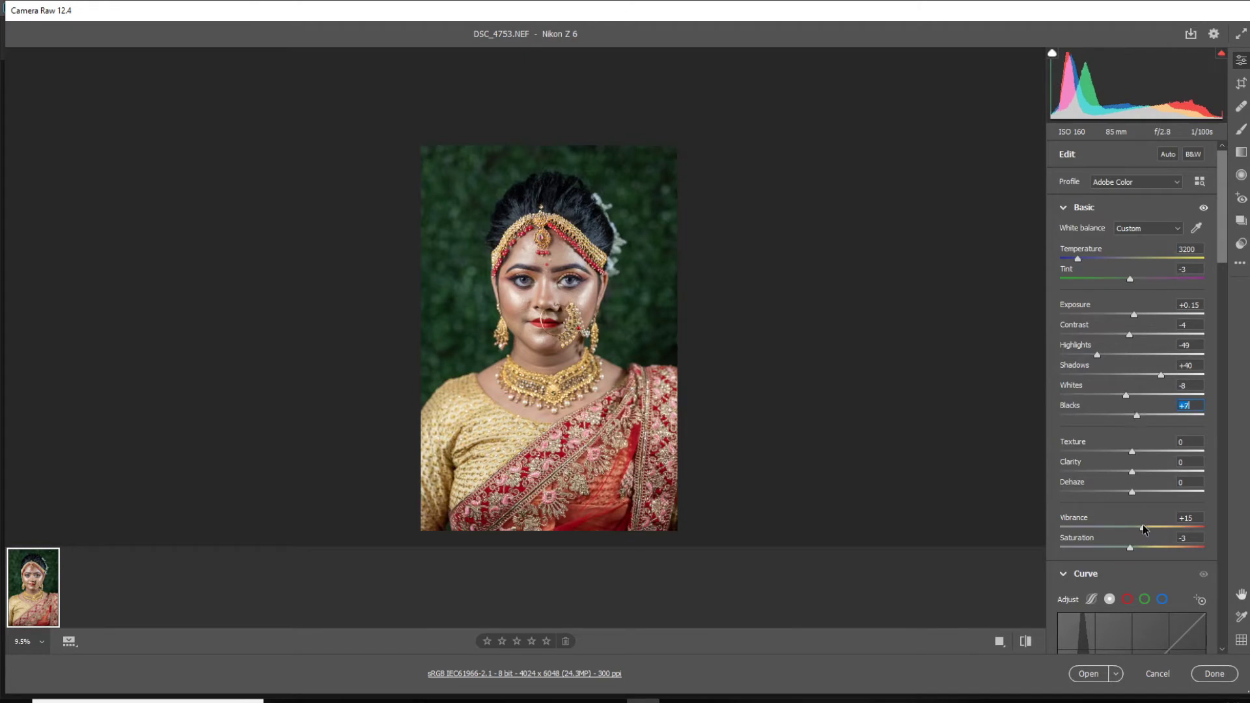
drag(1130, 548, 1132, 547)
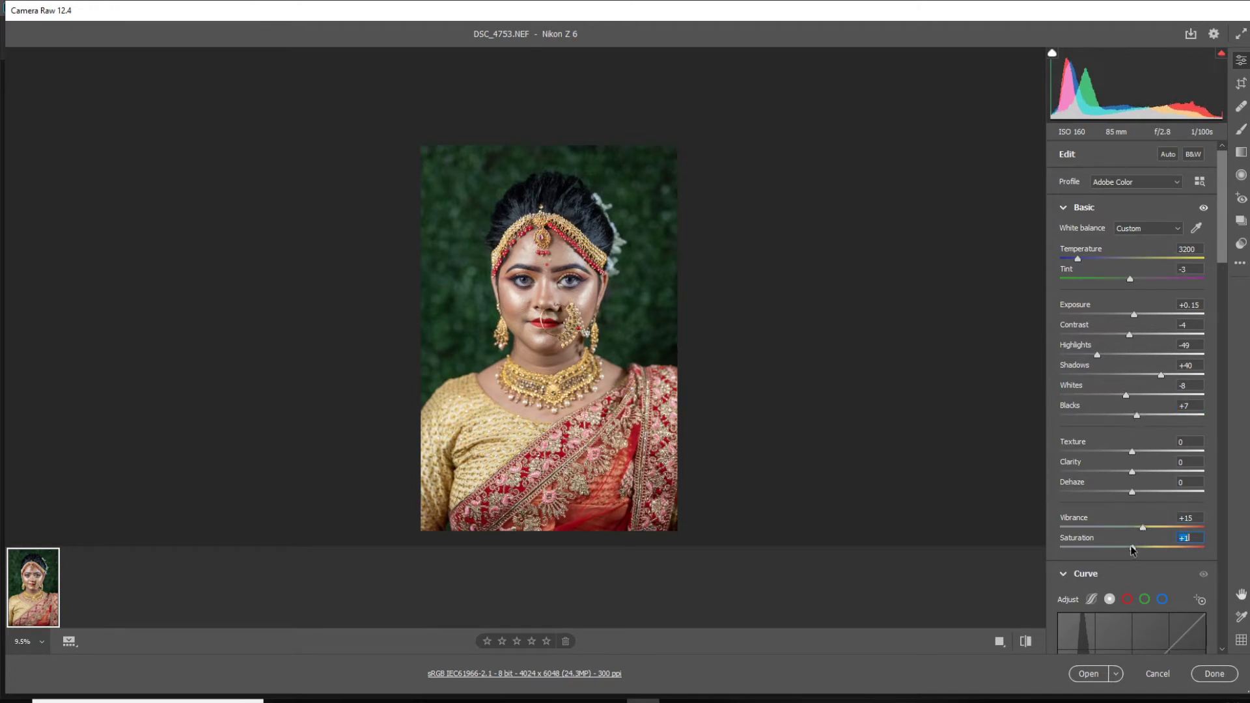
click(1027, 643)
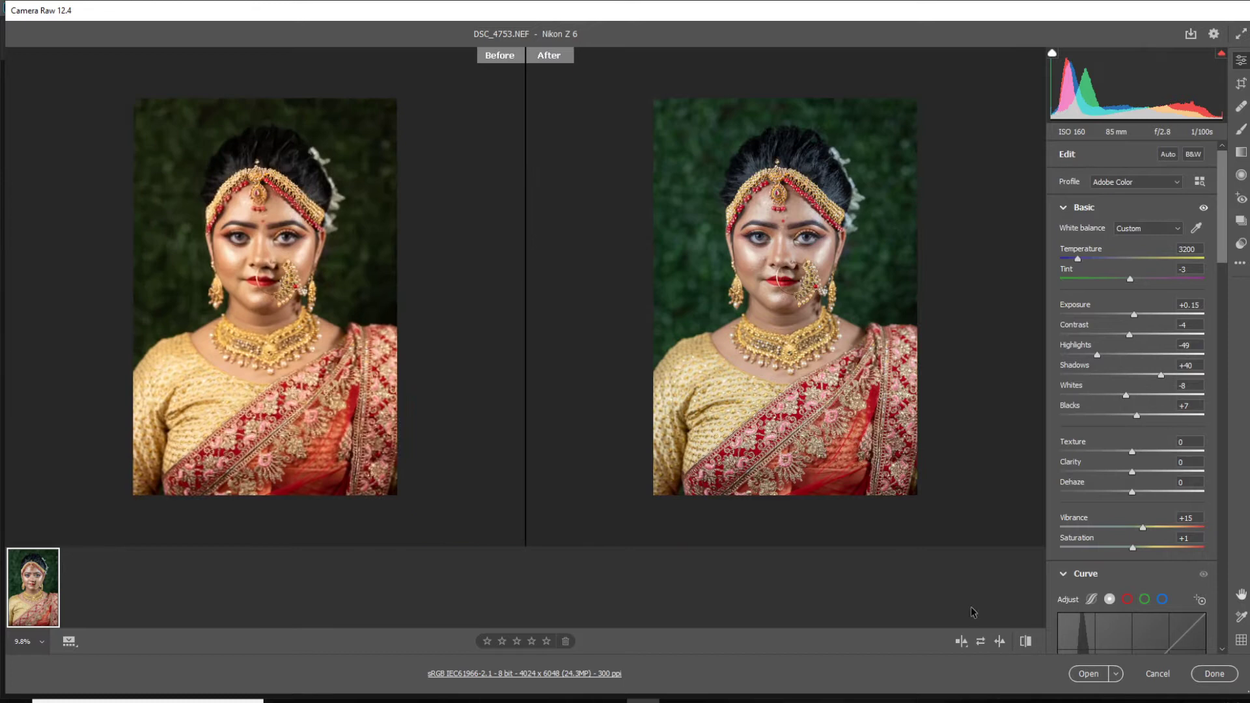
click(1214, 674)
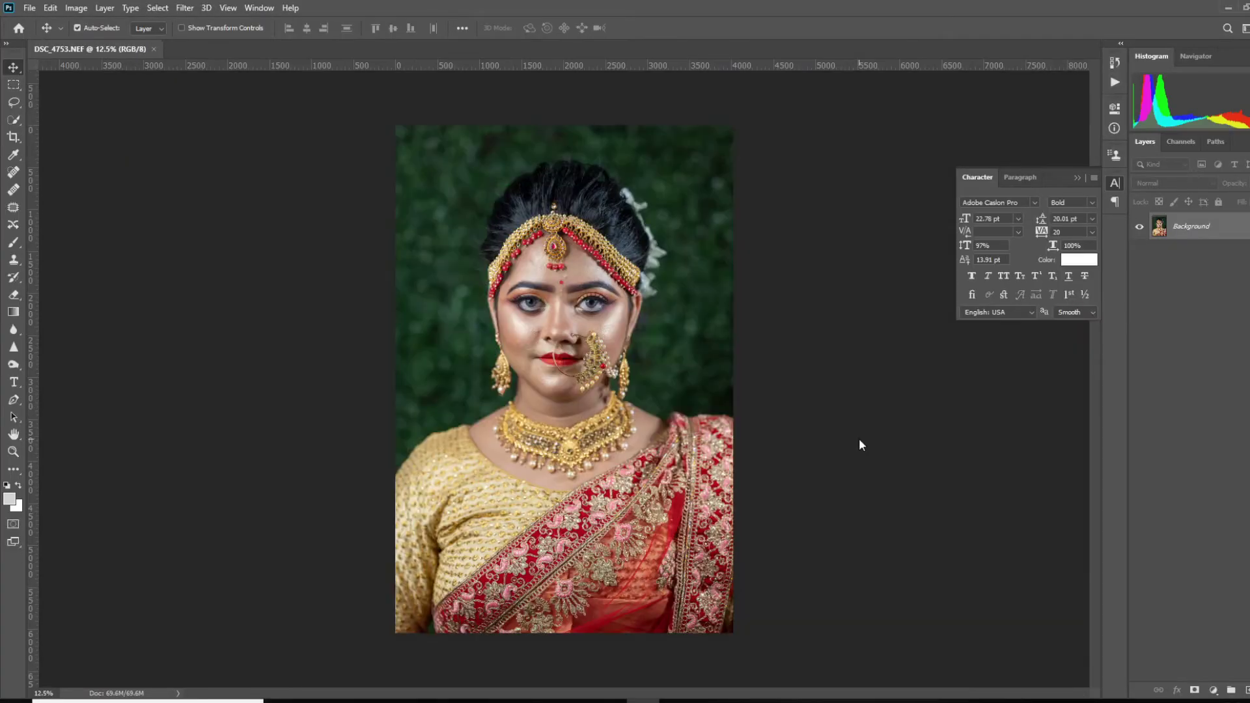
Step: Add an empty Layer 1 and set the Healing Brush to sample Current & Below
click(1247, 690)
scroll(508, 359, up, 4)
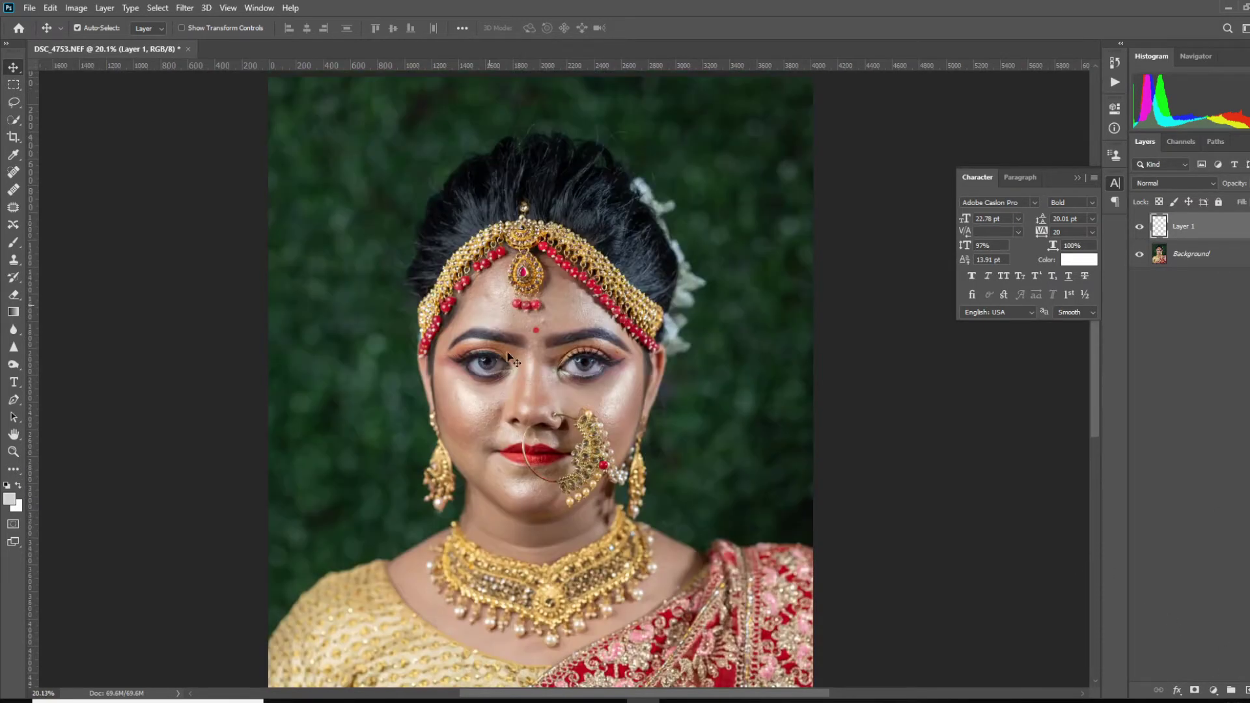
scroll(509, 359, up, 2)
click(13, 190)
click(529, 28)
scroll(564, 250, up, 2)
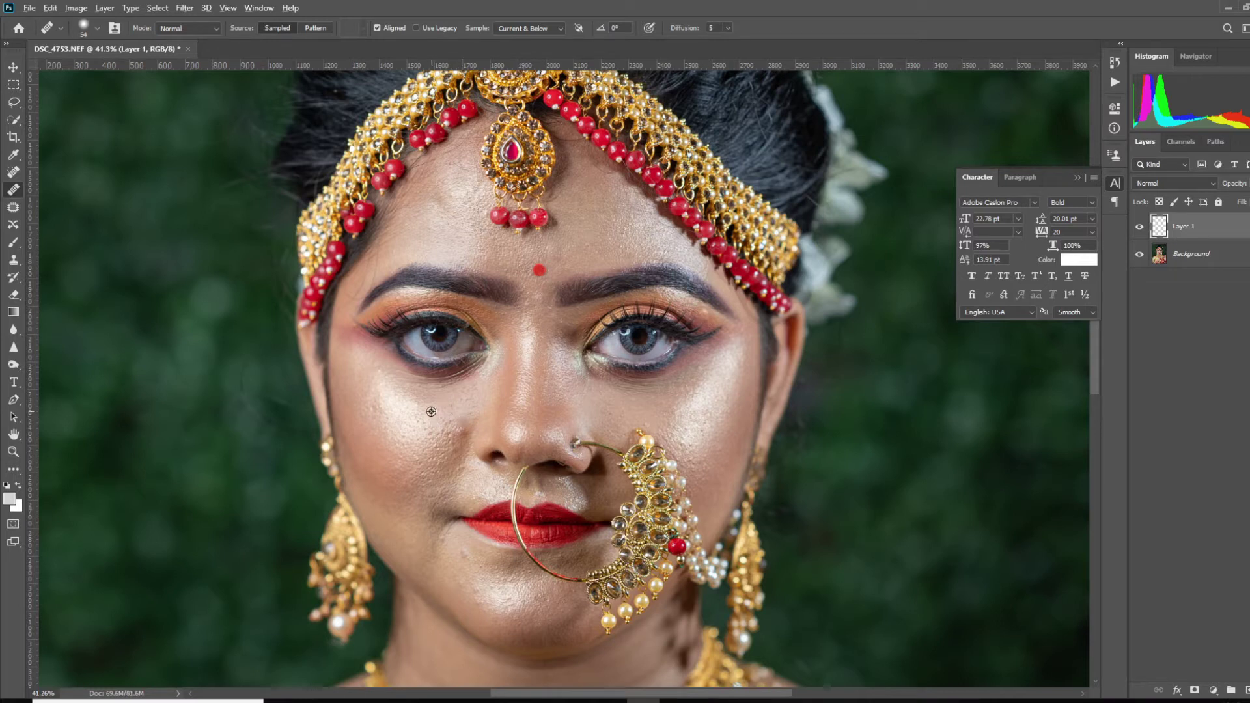
Step: Heal the cheek blemishes using clean nearby skin as the sample source
alt+click(422, 413)
drag(465, 557, 480, 607)
alt+click(462, 571)
alt+click(436, 433)
click(419, 458)
scroll(517, 490, up, 3)
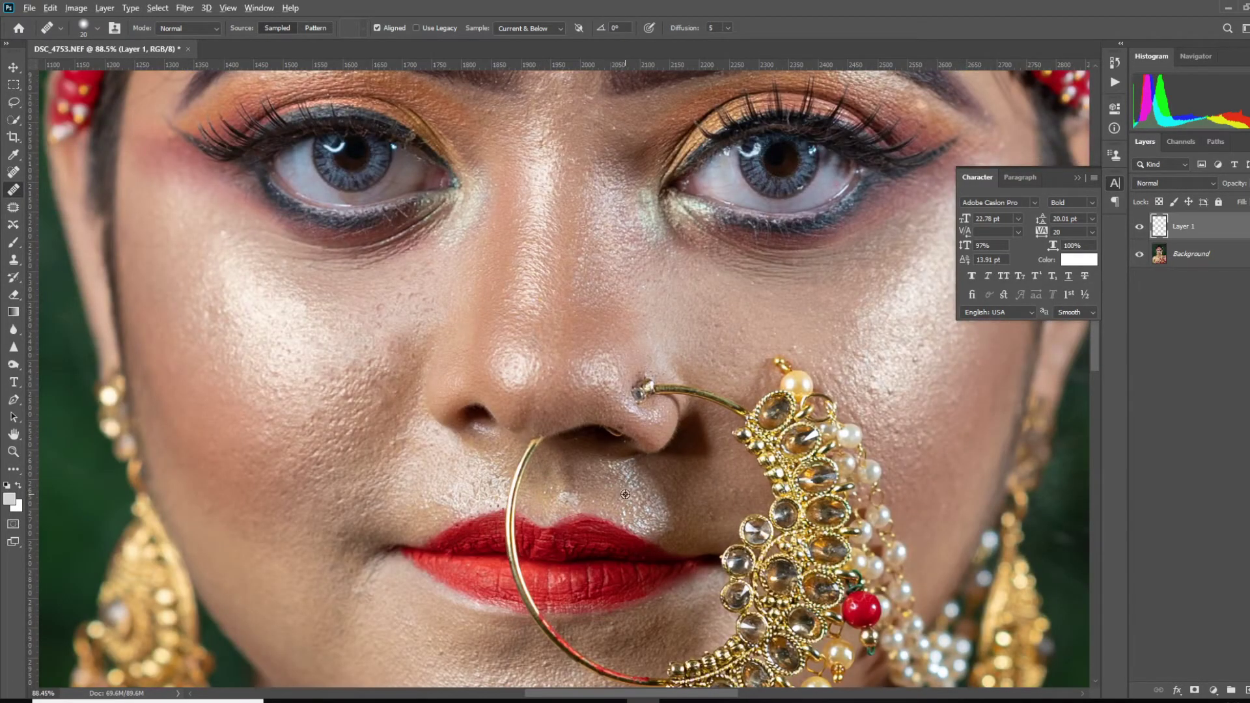
scroll(625, 494, down, 2)
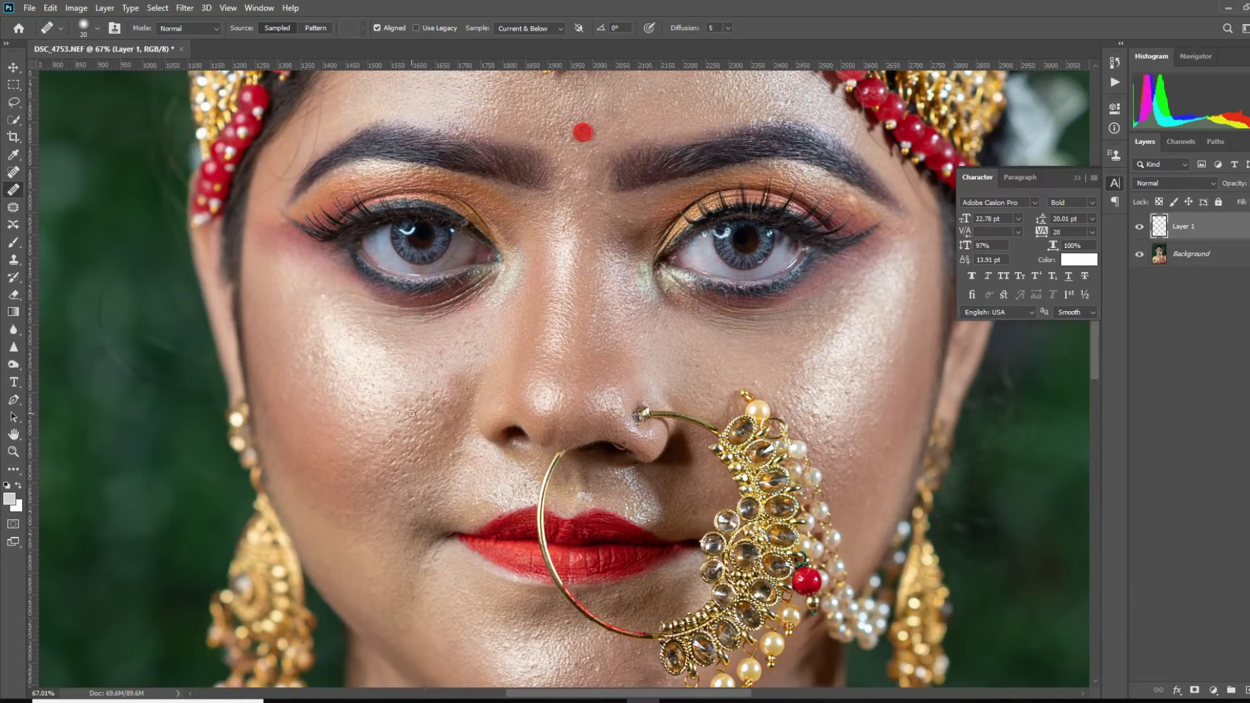
alt+click(440, 575)
scroll(456, 391, up, 3)
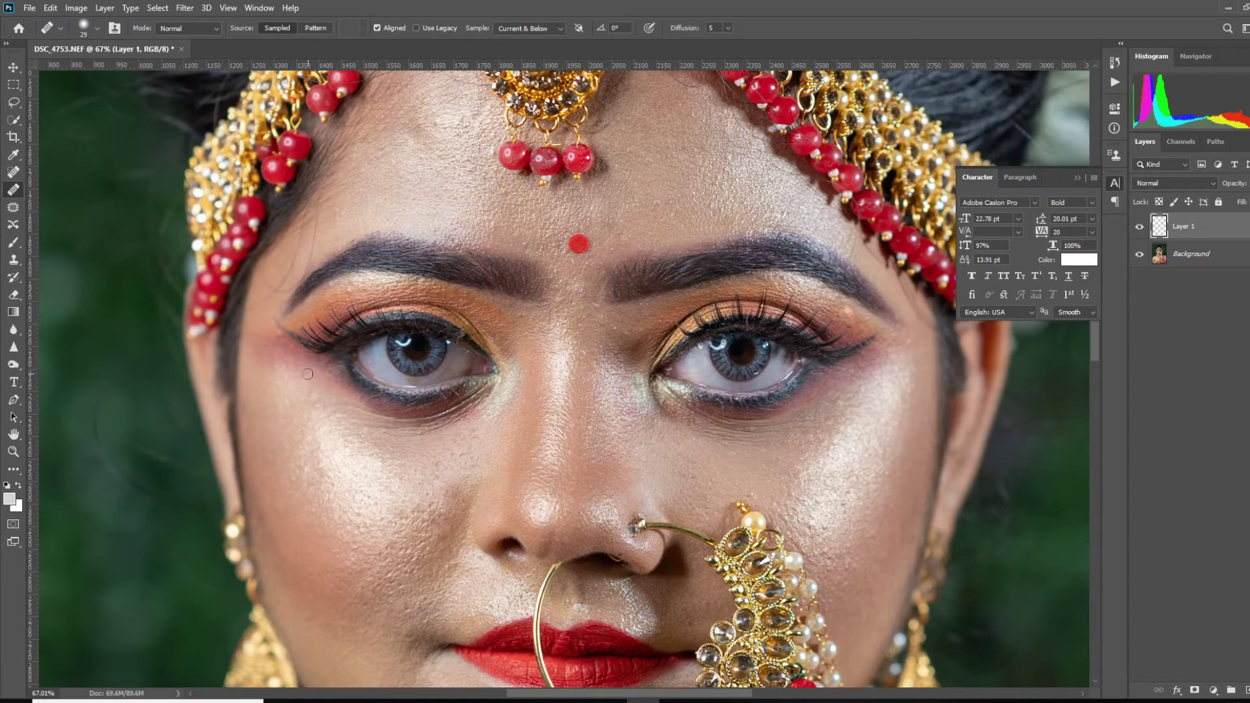
scroll(334, 420, up, 2)
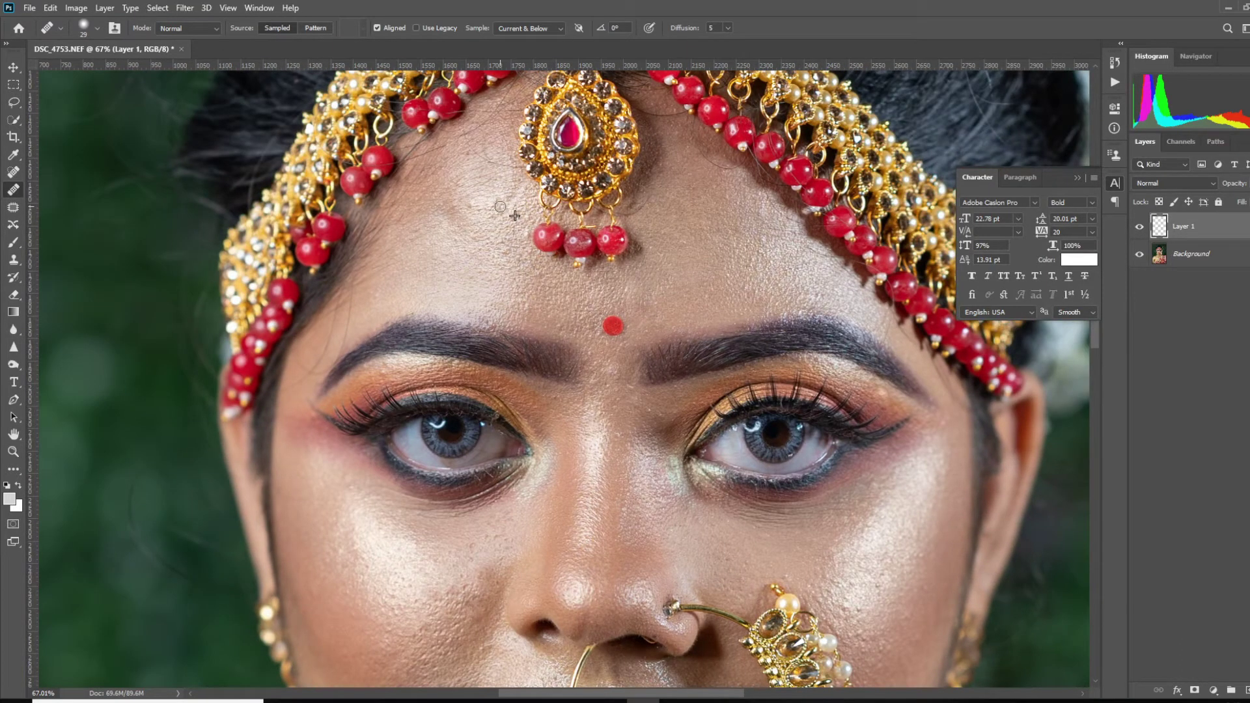
scroll(352, 286, up, 3)
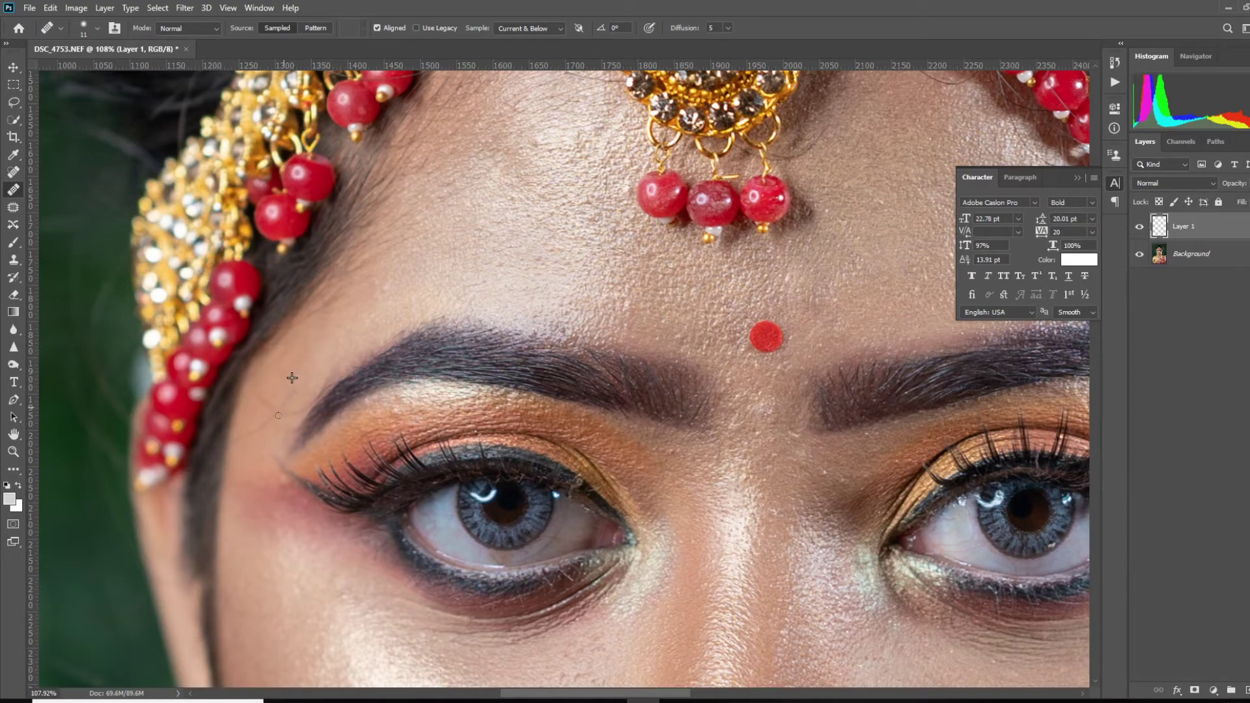
Step: Resize the Healing Brush from 28 px down to 13 px
alt+right_click(352, 348)
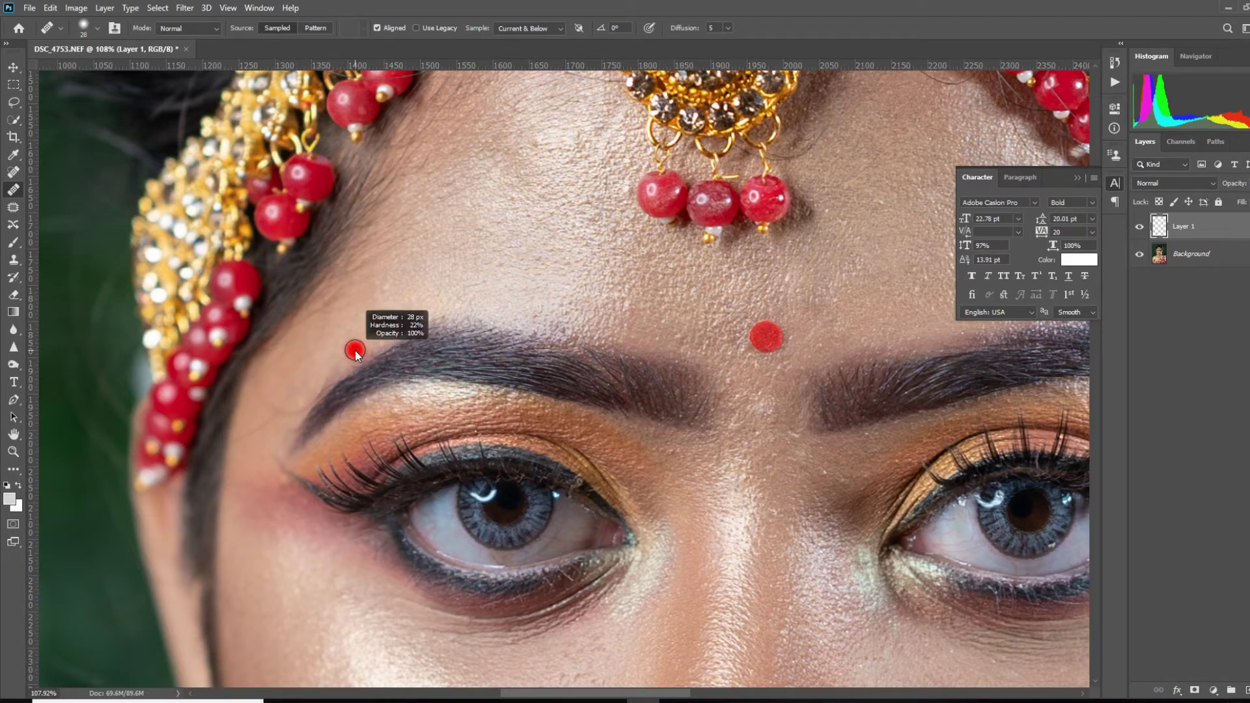
alt+right_click(299, 381)
alt+scroll(297, 390, up, 3)
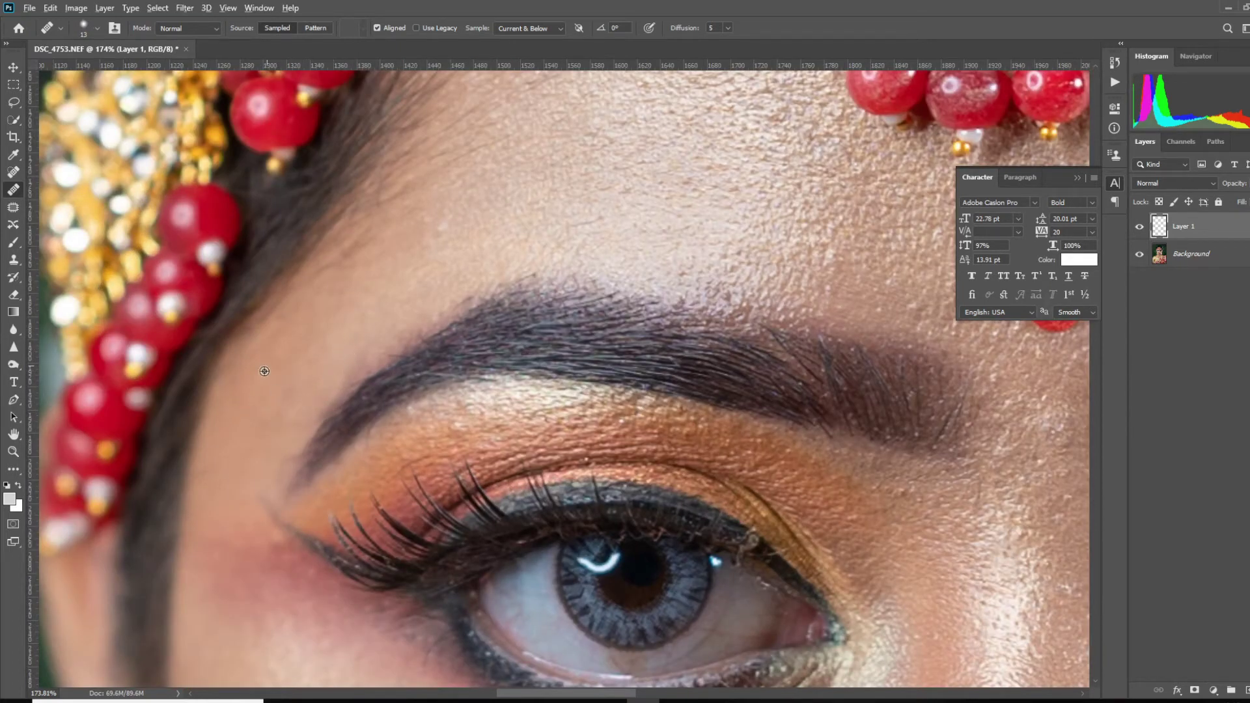
alt+scroll(544, 211, down, 2)
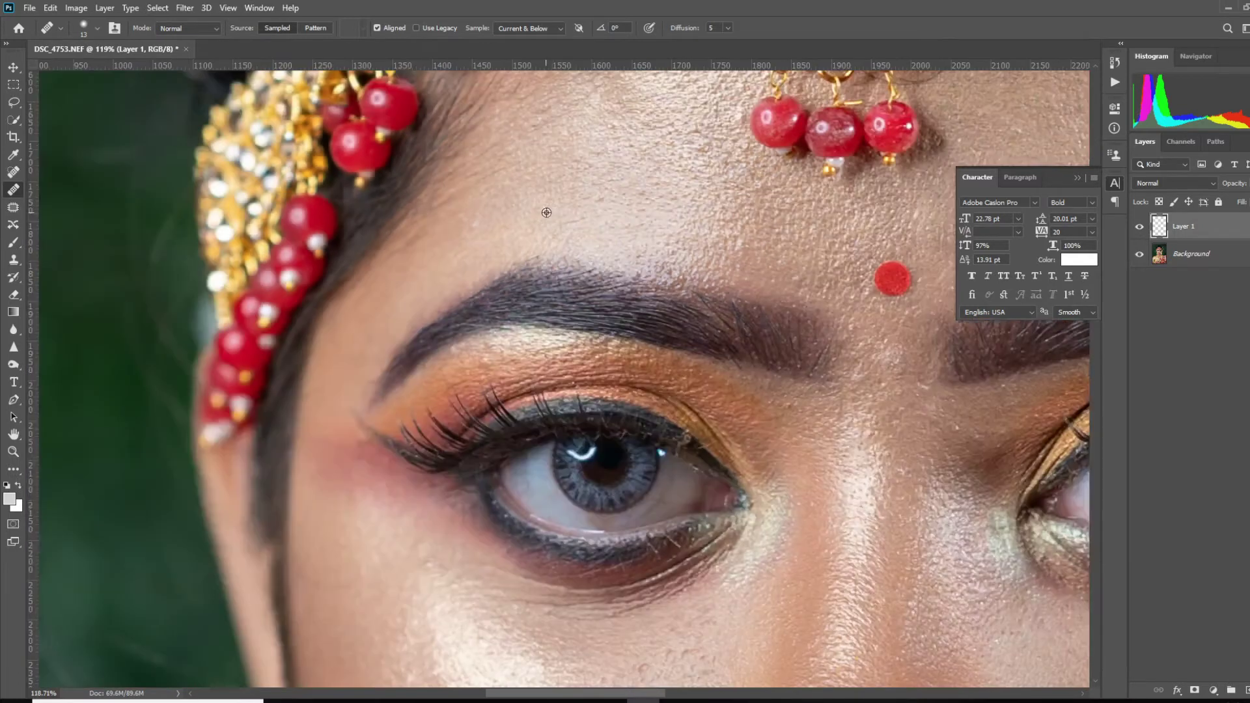
scroll(603, 212, down, 3)
scroll(622, 292, up, 4)
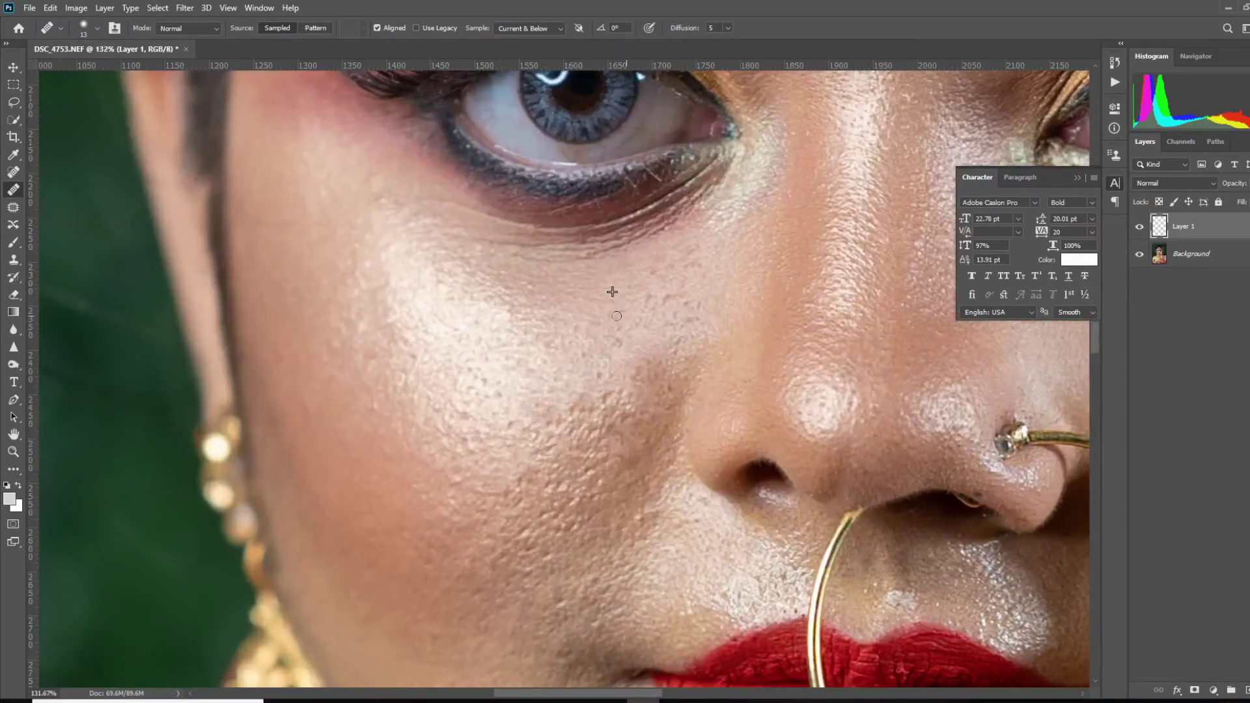
scroll(624, 312, down, 3)
scroll(566, 325, up, 2)
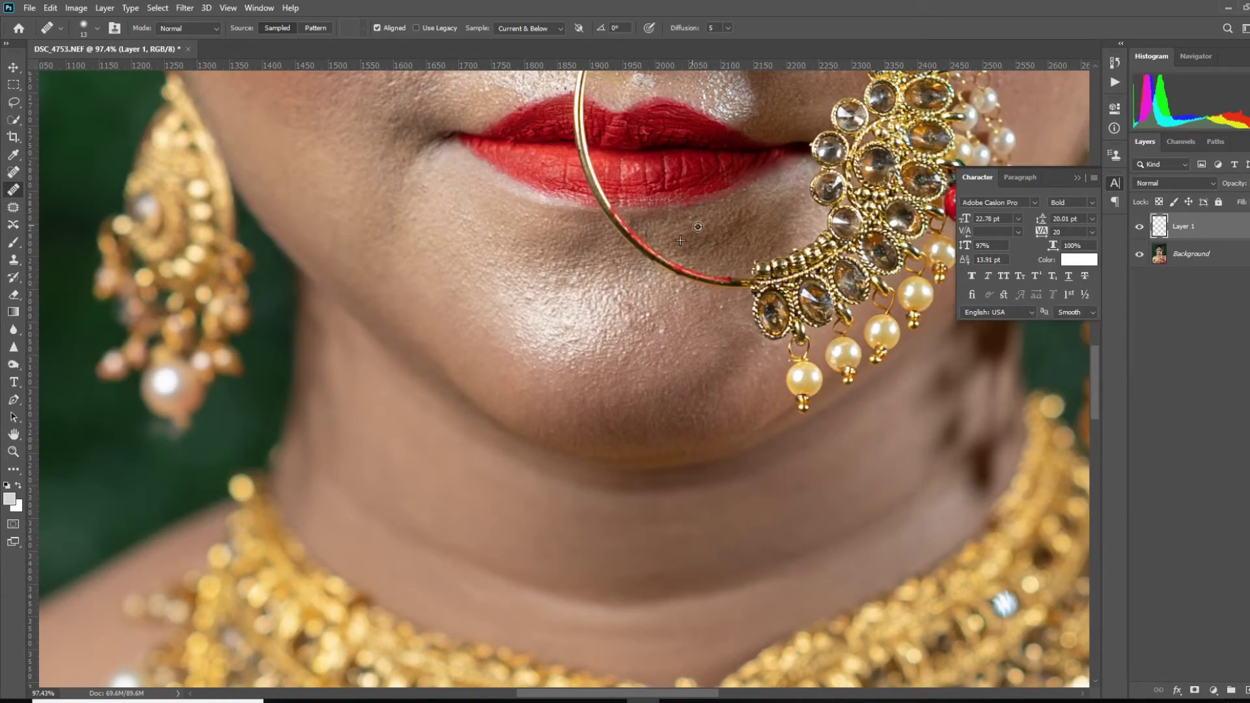
scroll(679, 218, down, 3)
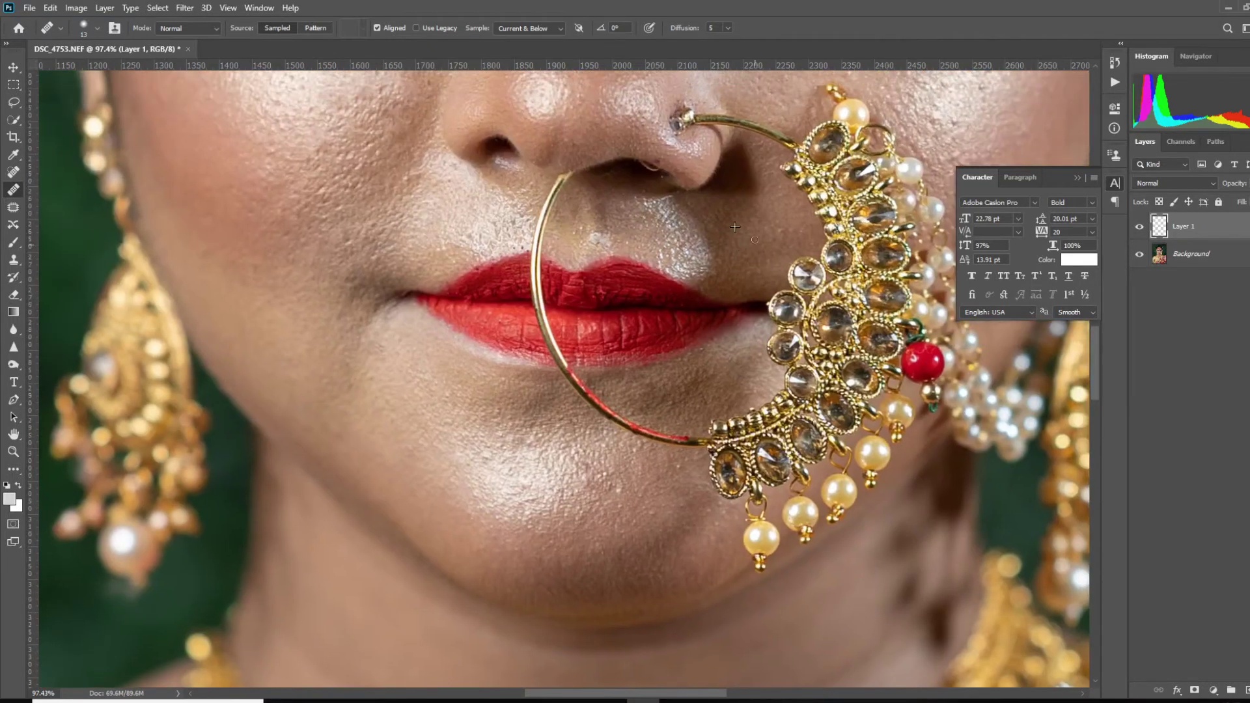
scroll(736, 228, up, 3)
Step: Heal the skin above the upper lip and on the cheek beside the nose
drag(861, 286, 721, 254)
alt+click(778, 253)
drag(816, 266, 844, 278)
drag(789, 307, 851, 253)
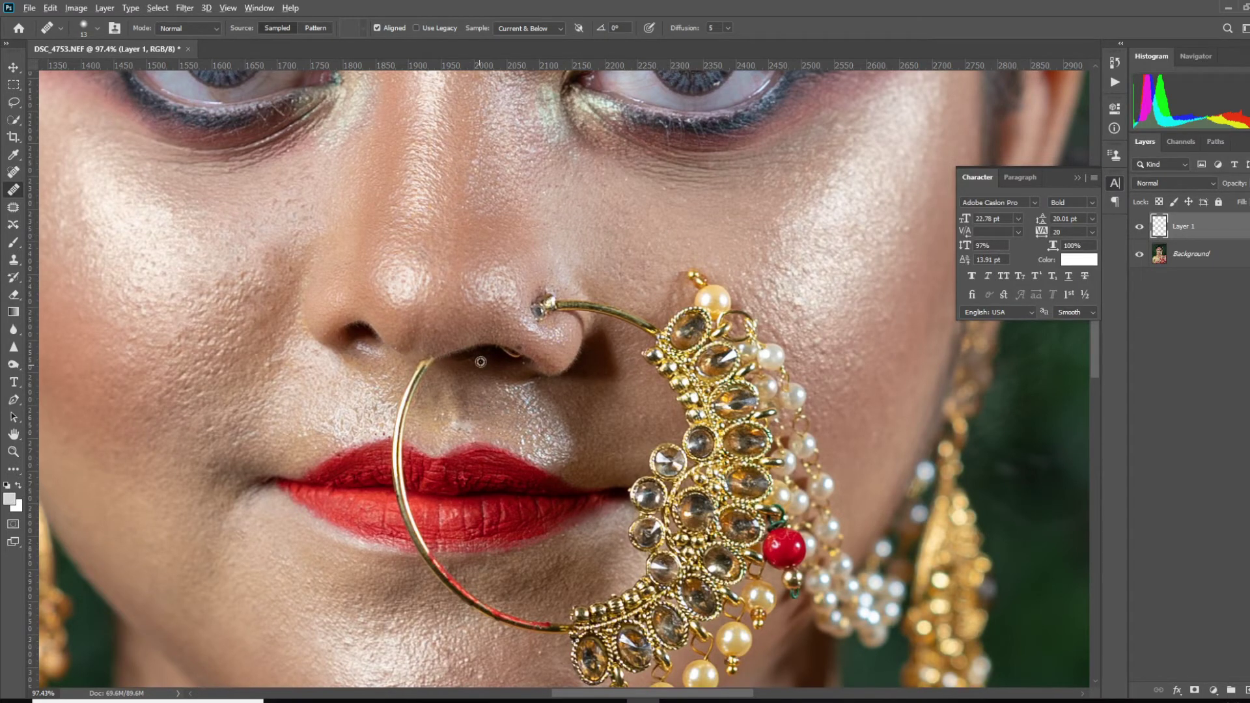
Step: Fit the portrait on screen and stamp all visible layers into a new Layer 2
key(ctrl+0)
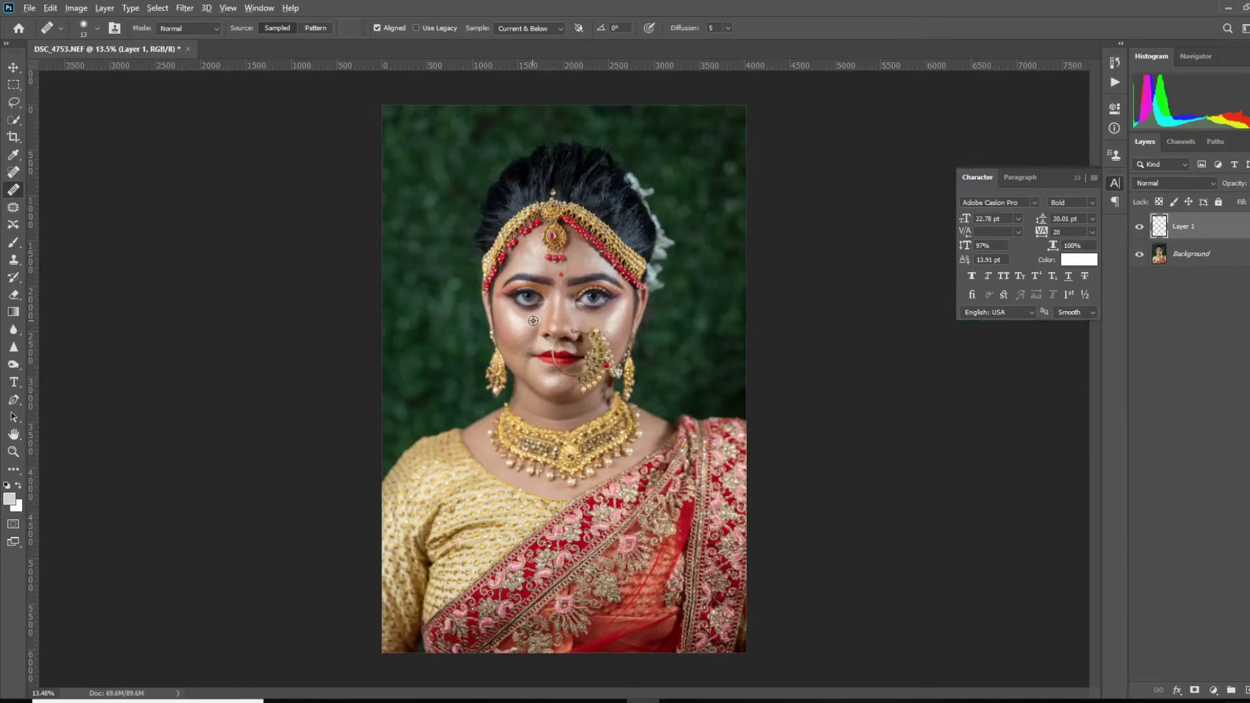
scroll(533, 320, up, 5)
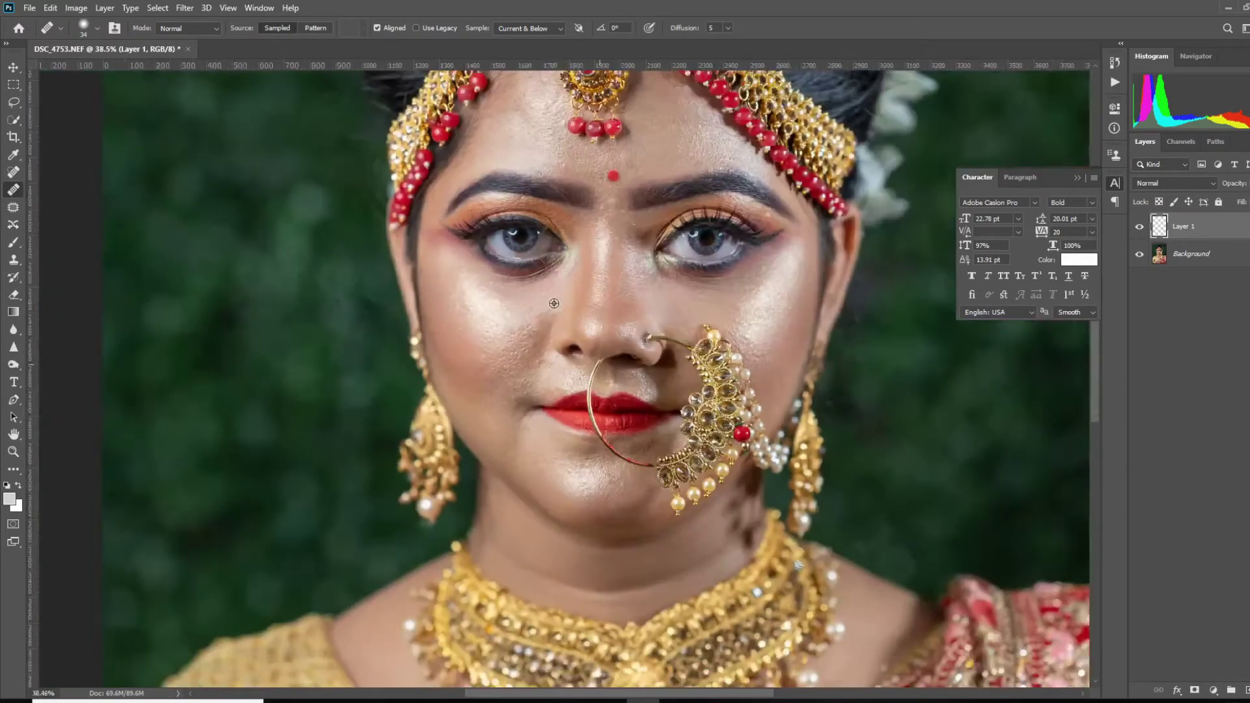
key(ctrl+0)
key(ctrl+shift+alt+e)
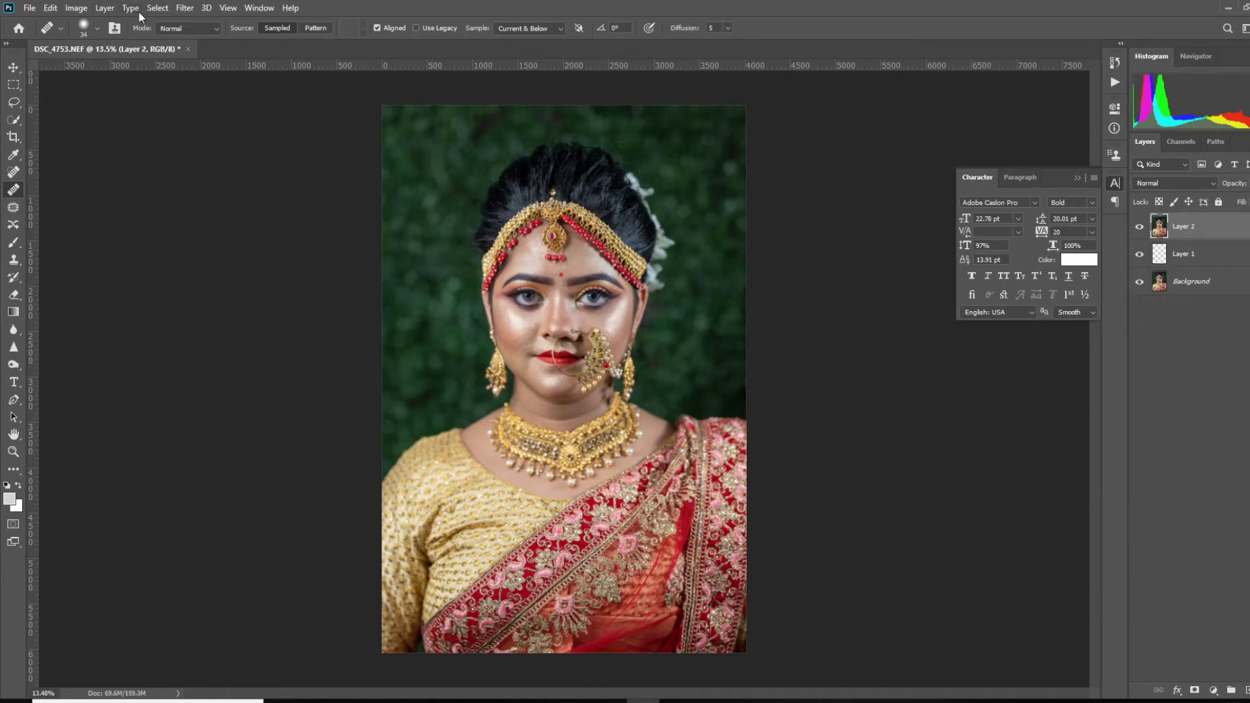
Step: Smooth the skin in SkinFiner (Amount 49, Medium +100), boost skin-tone saturation and contrast, apply
click(184, 8)
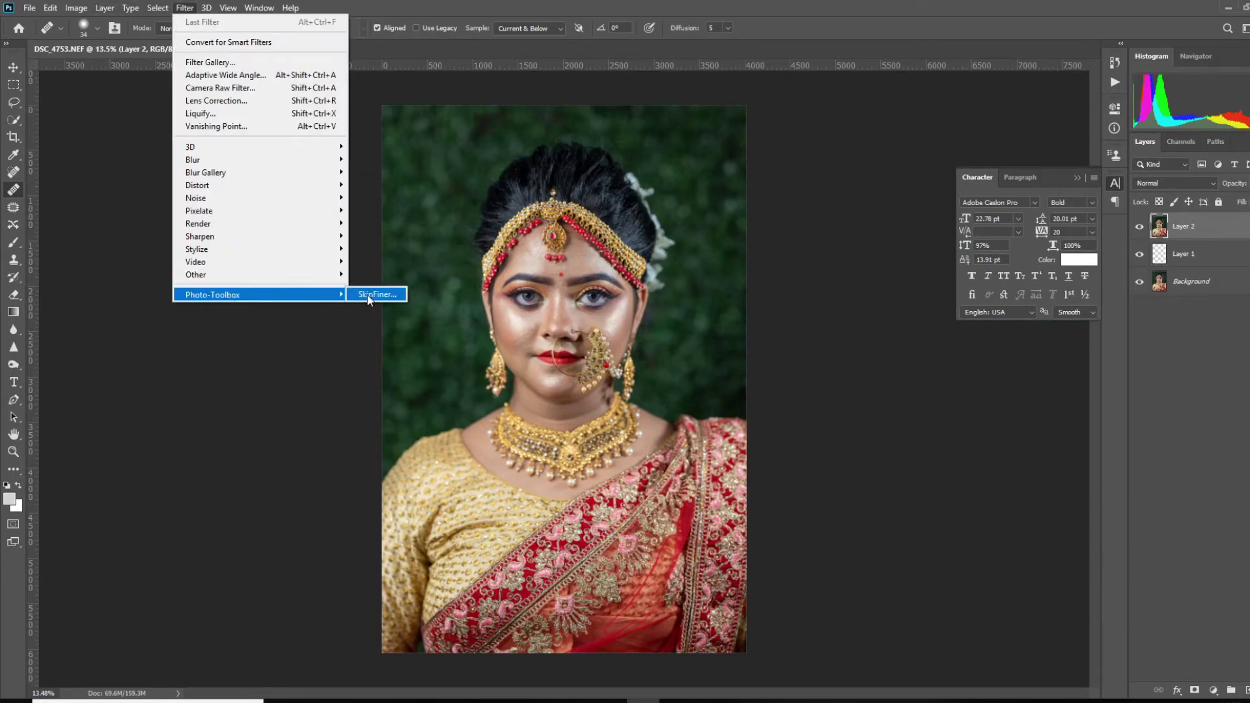
click(368, 296)
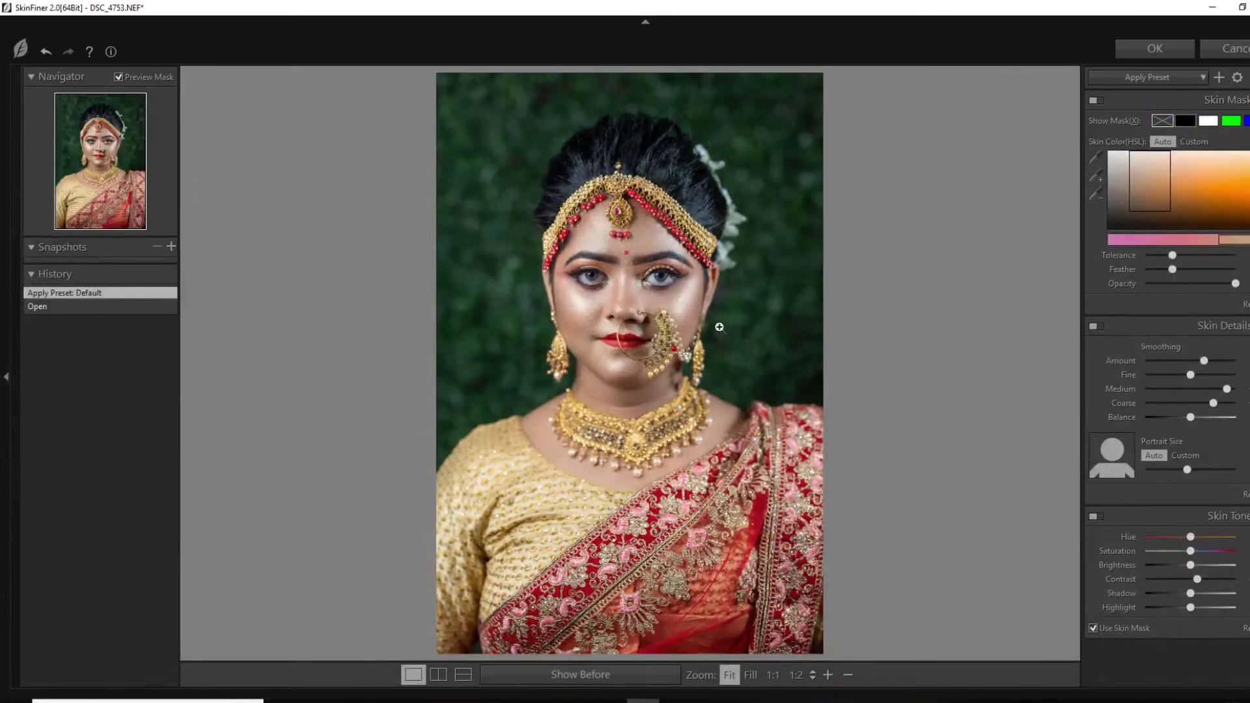
mouse_move(1204, 360)
mouse_down()
mouse_move(1178, 361)
mouse_move(1237, 388)
mouse_move(1205, 377)
mouse_up()
drag(1179, 361, 1190, 365)
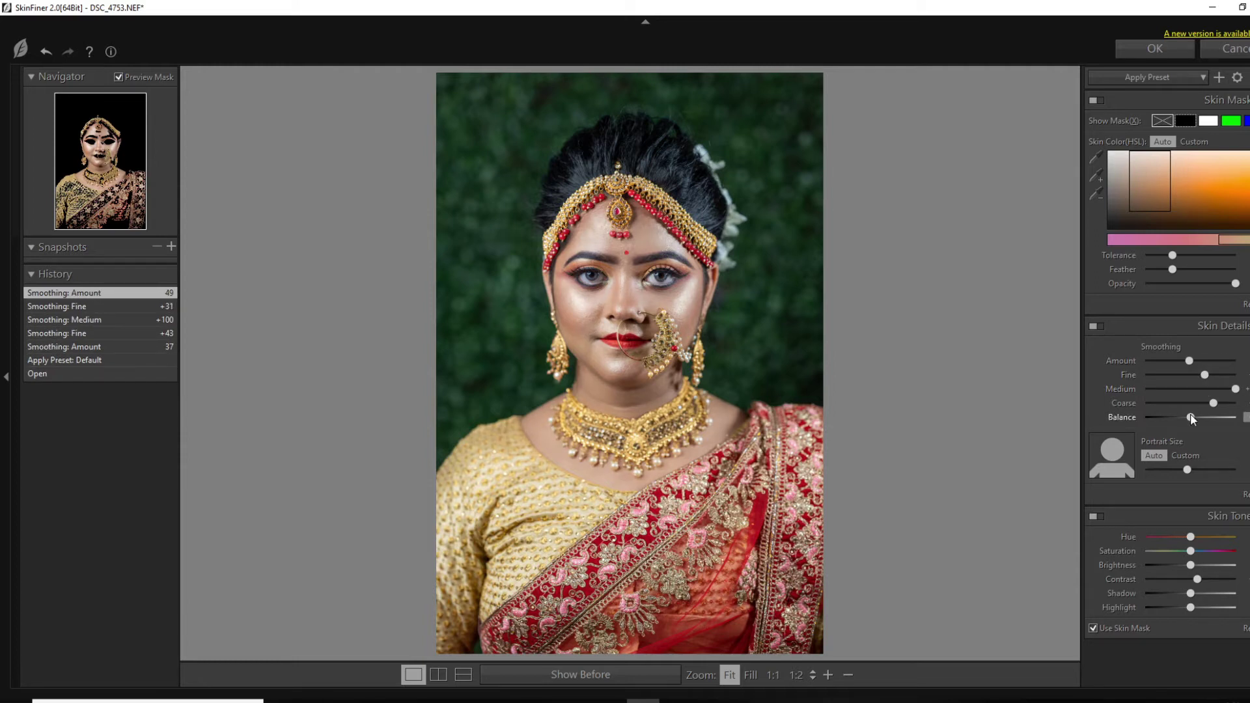
drag(1190, 551, 1187, 566)
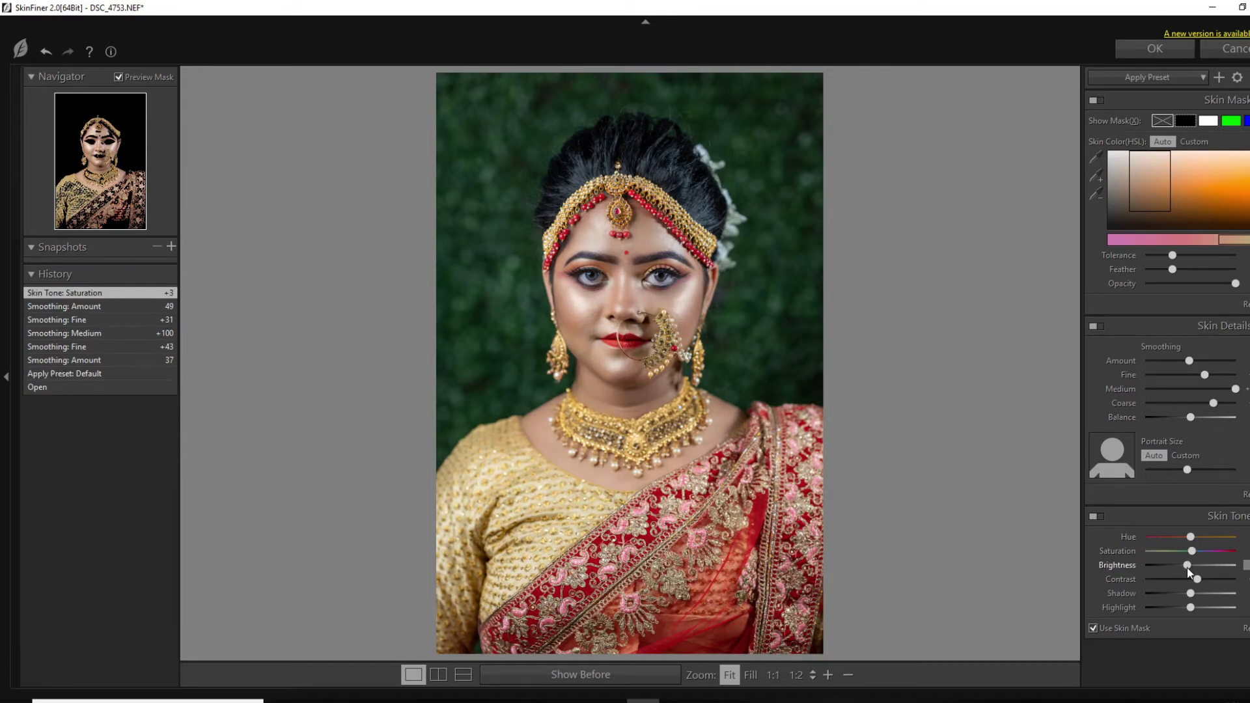
drag(1199, 581, 1199, 593)
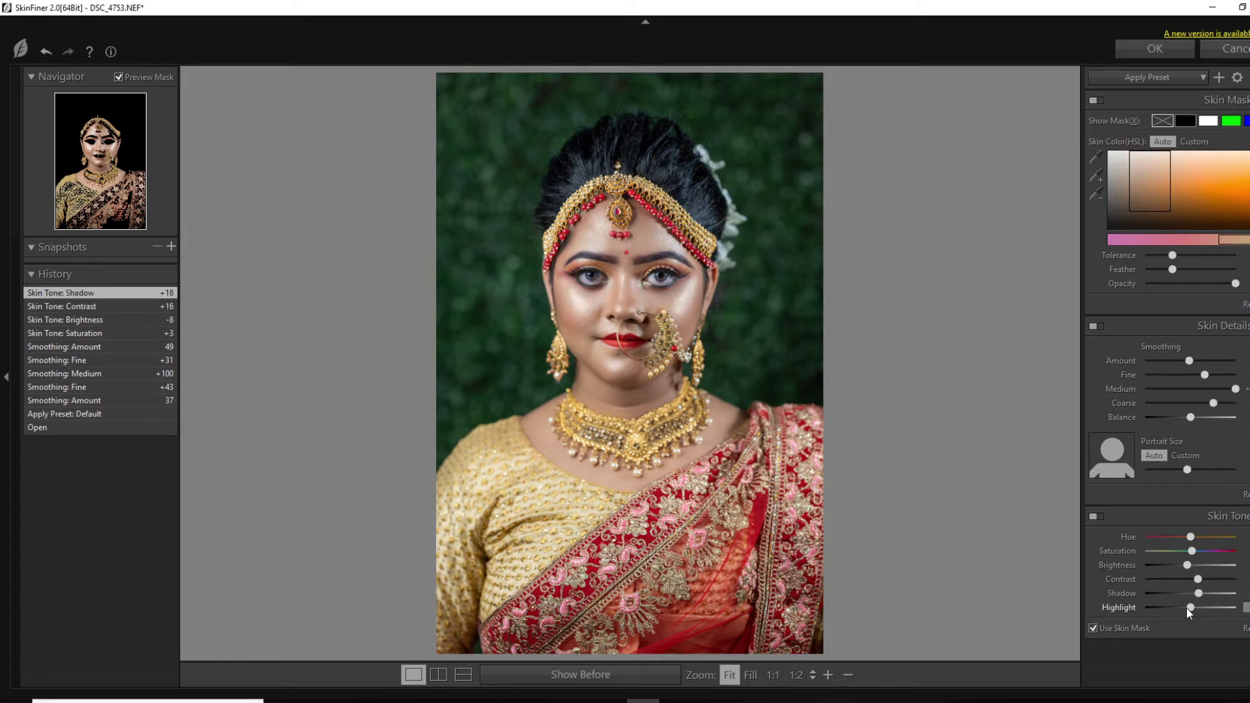
click(1155, 49)
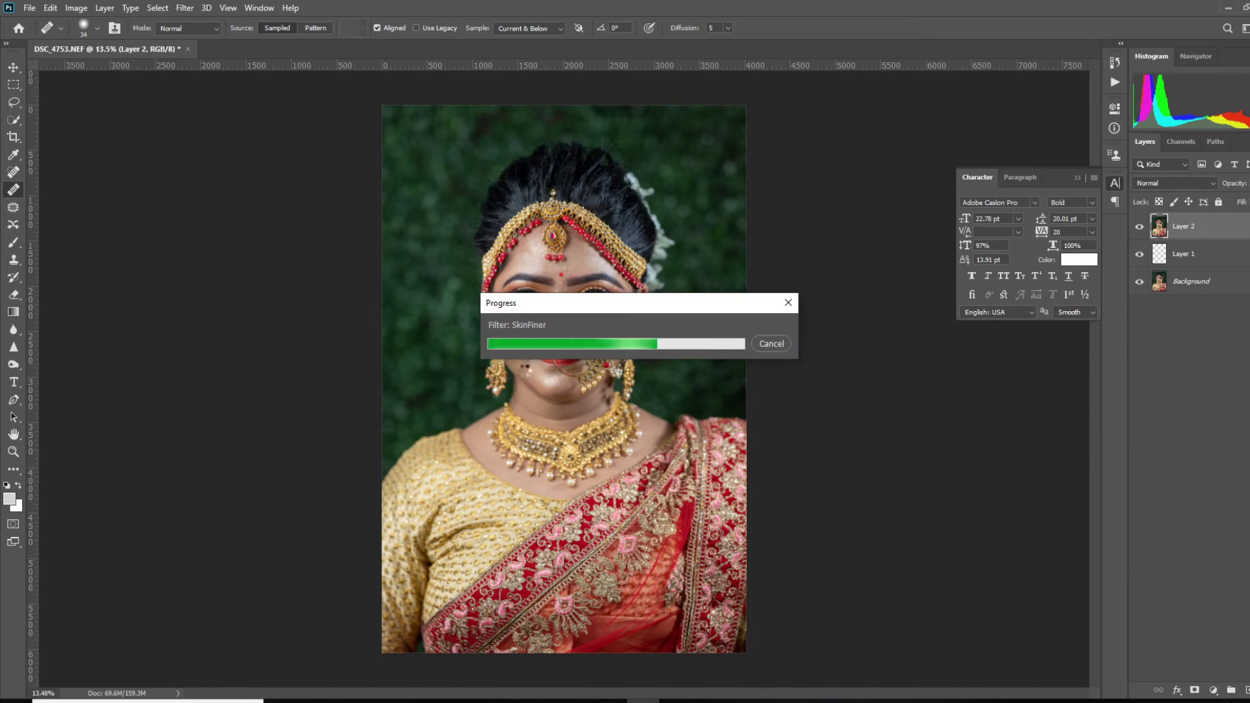
Step: Select Layer 2, add then delete an empty group, and collapse the Character panel
scroll(552, 305, up, 5)
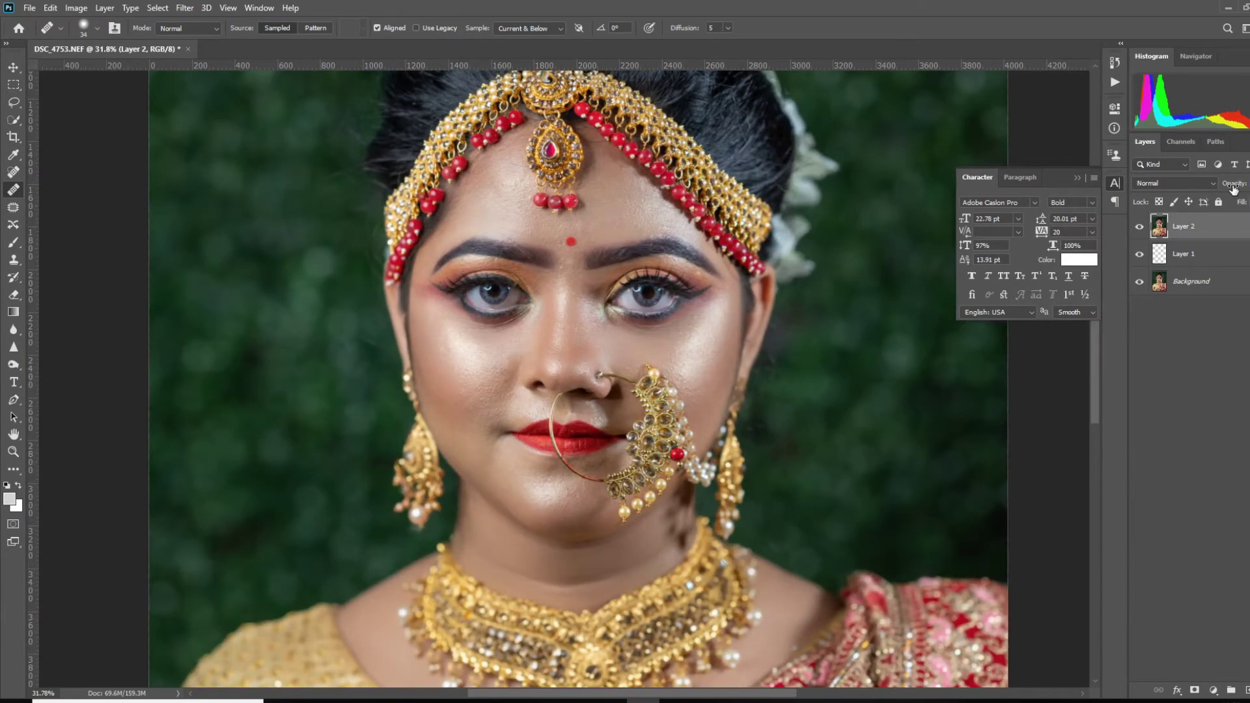
scroll(740, 283, down, 5)
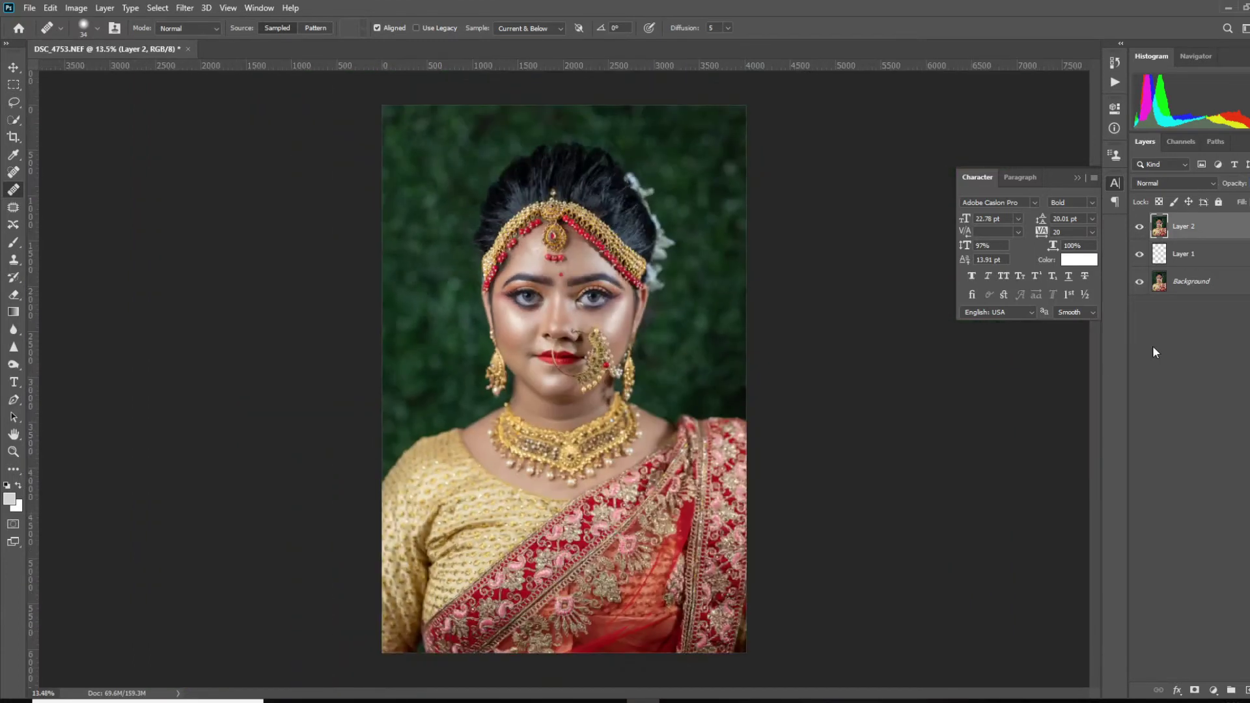
shift+click(1211, 274)
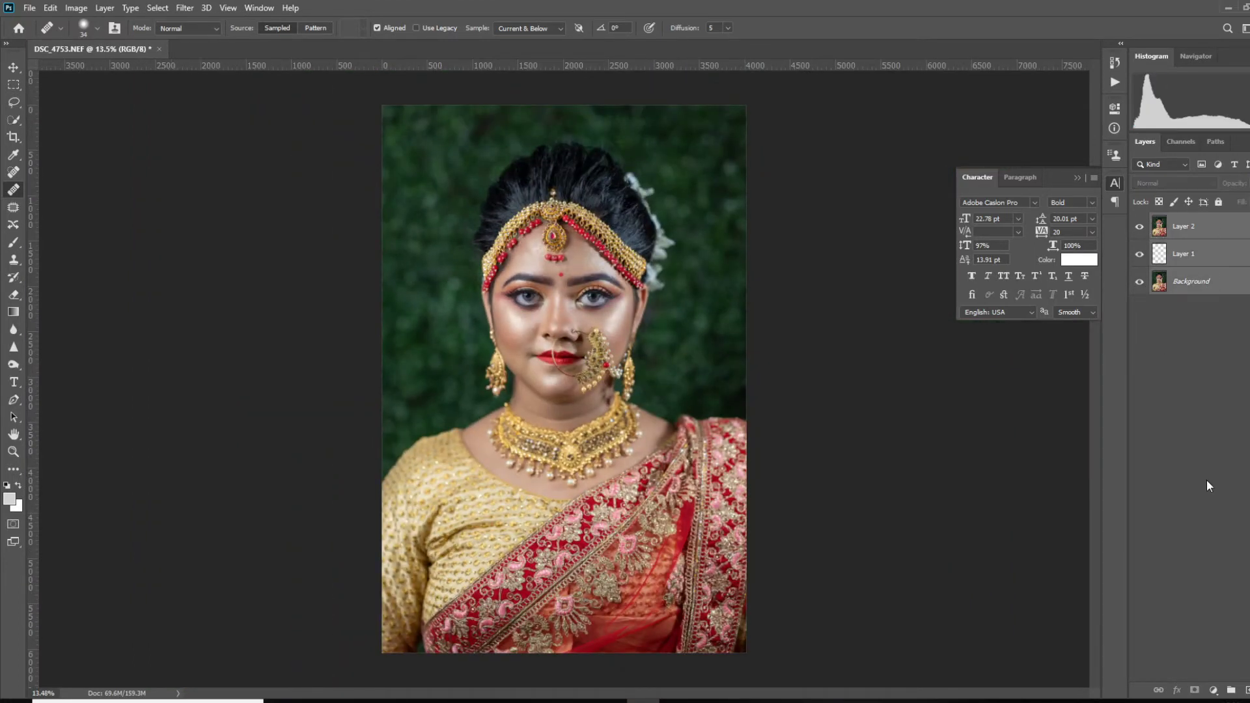
click(1208, 232)
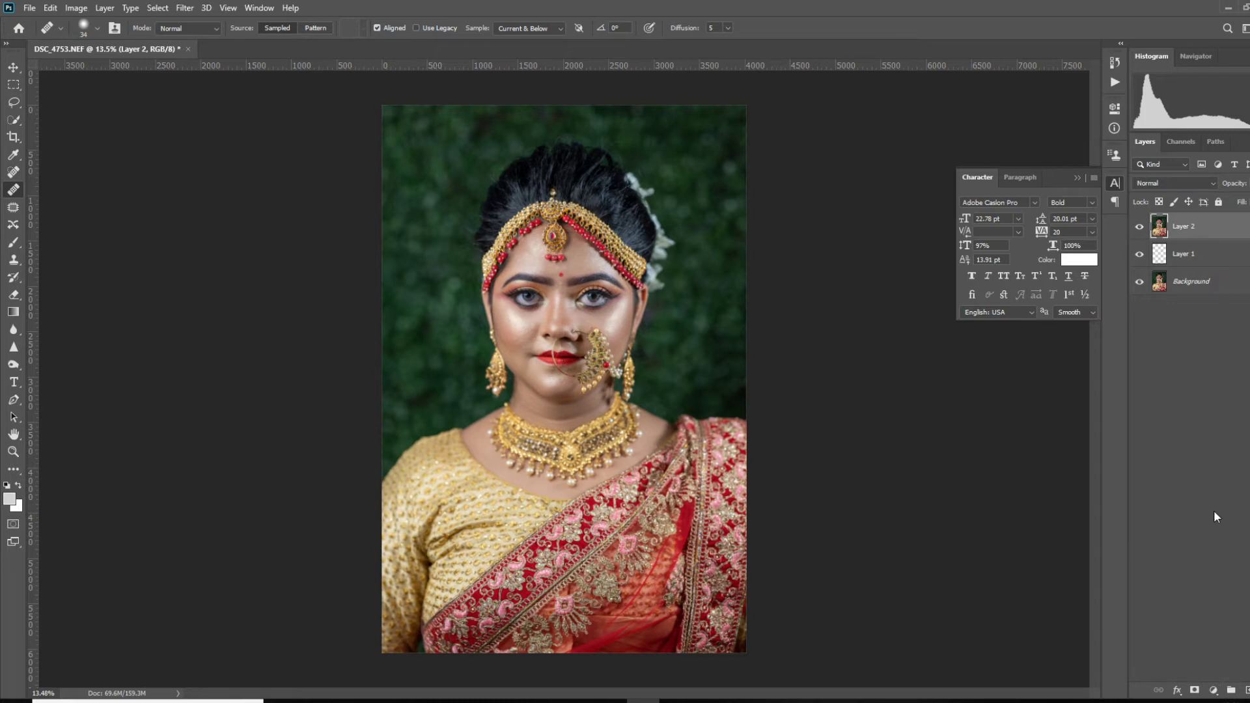
click(1213, 690)
click(1232, 691)
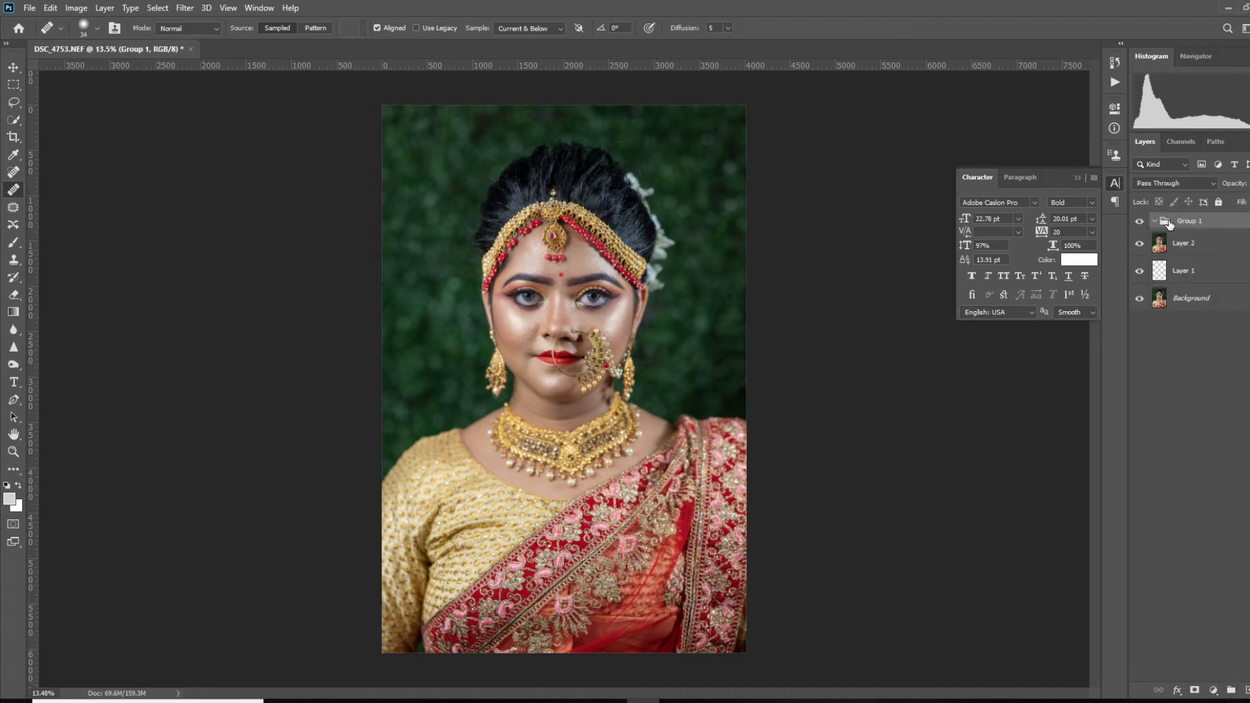
drag(1168, 225, 1247, 690)
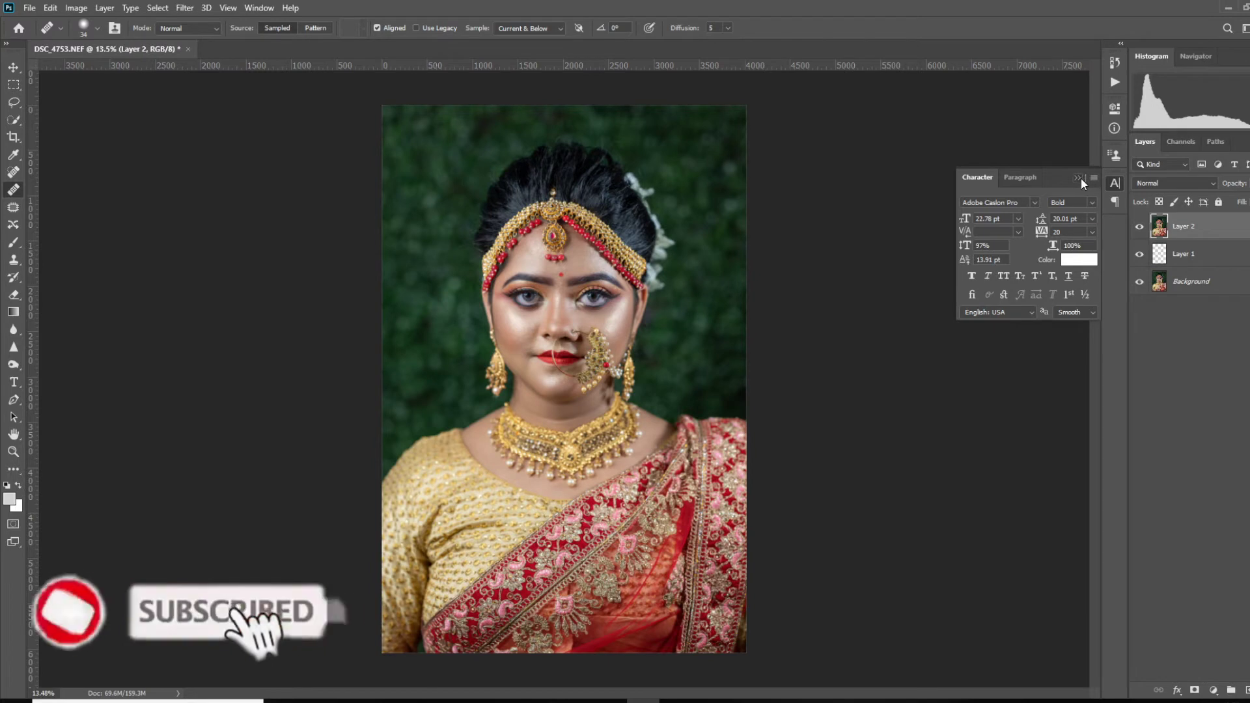
click(1081, 178)
Step: Play the D&B-HELP action from the Actions panel and dismiss its warning
click(1115, 82)
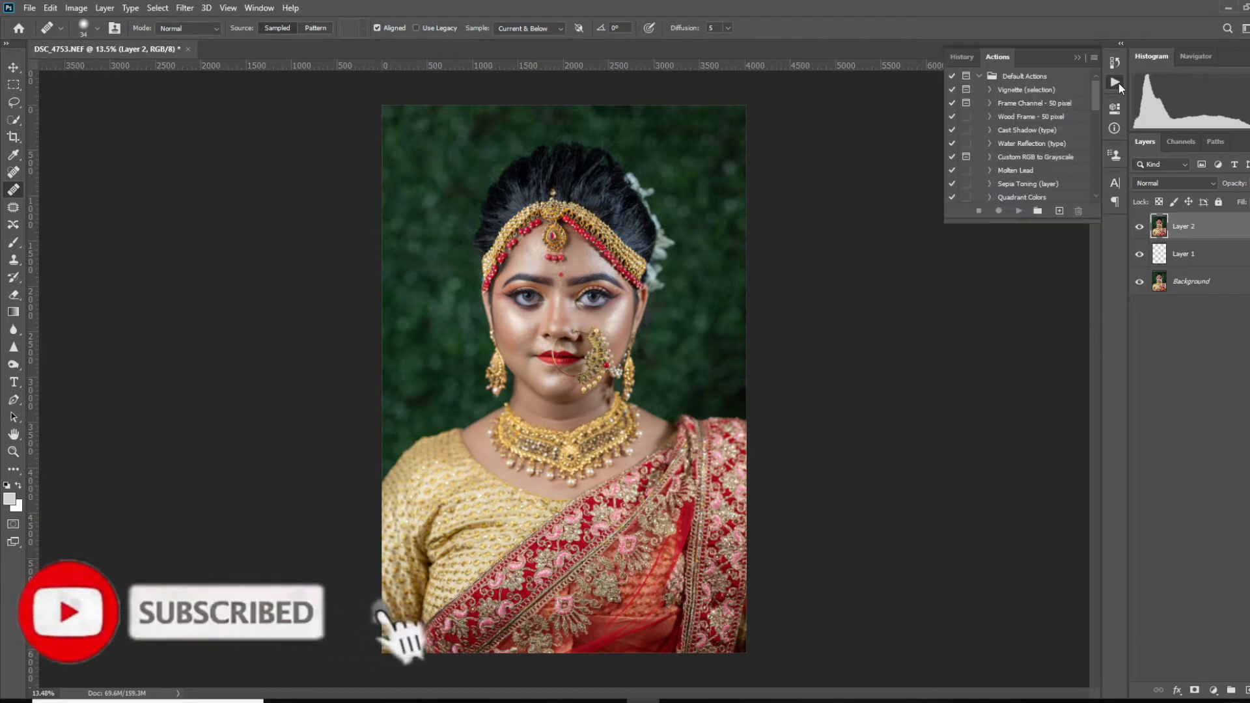
scroll(1099, 128, down, 5)
scroll(1099, 127, down, 5)
click(1016, 101)
click(1019, 210)
key(Return)
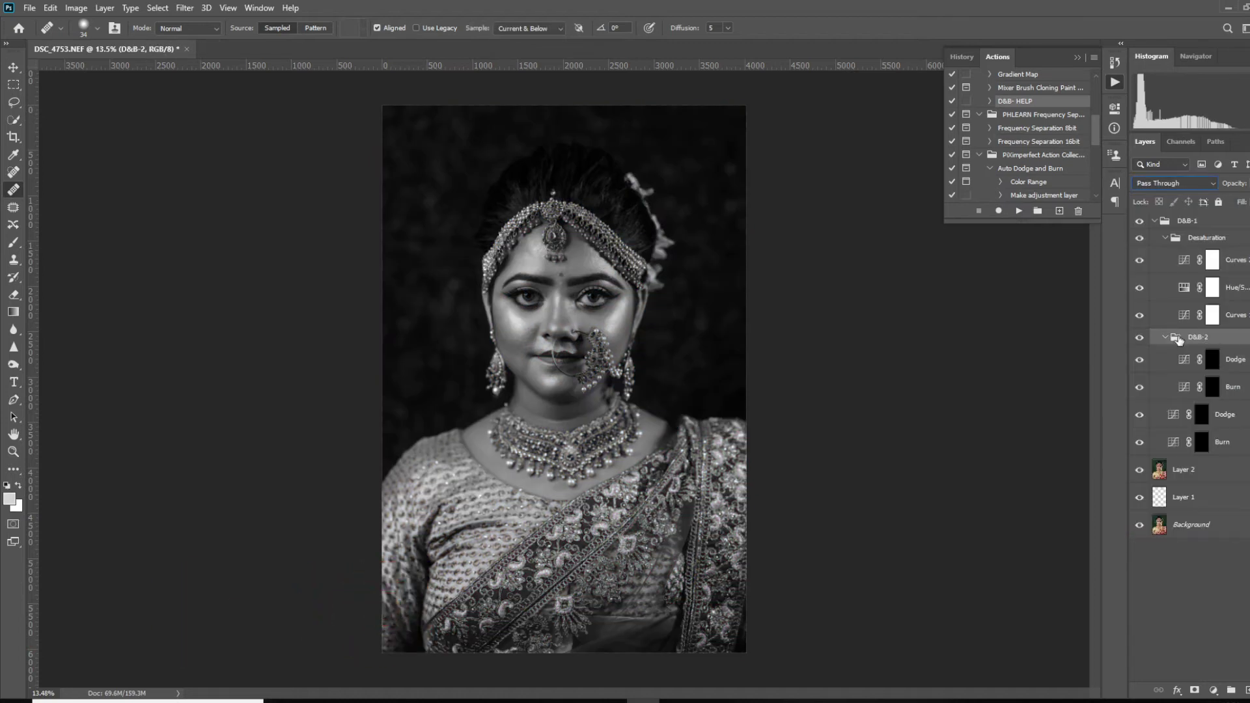
scroll(539, 305, up, 5)
Step: Set the Brush tool to a few percent flow and 79% opacity
key(b)
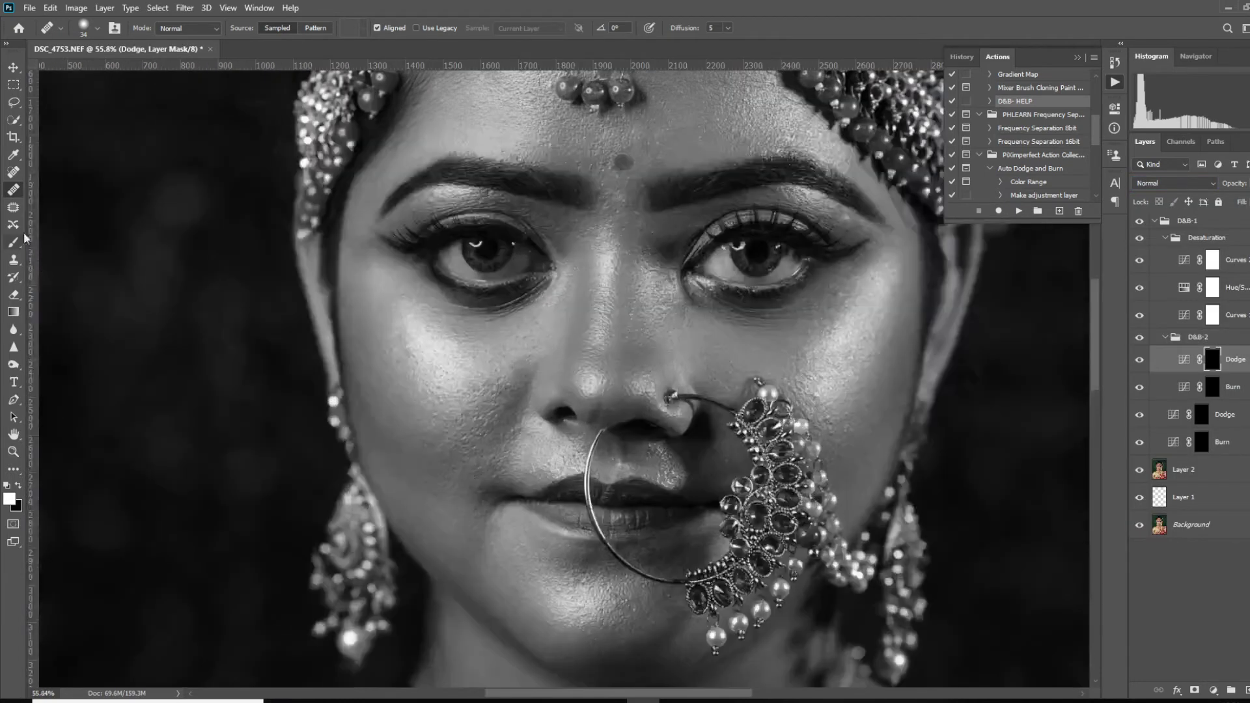
drag(353, 28, 323, 30)
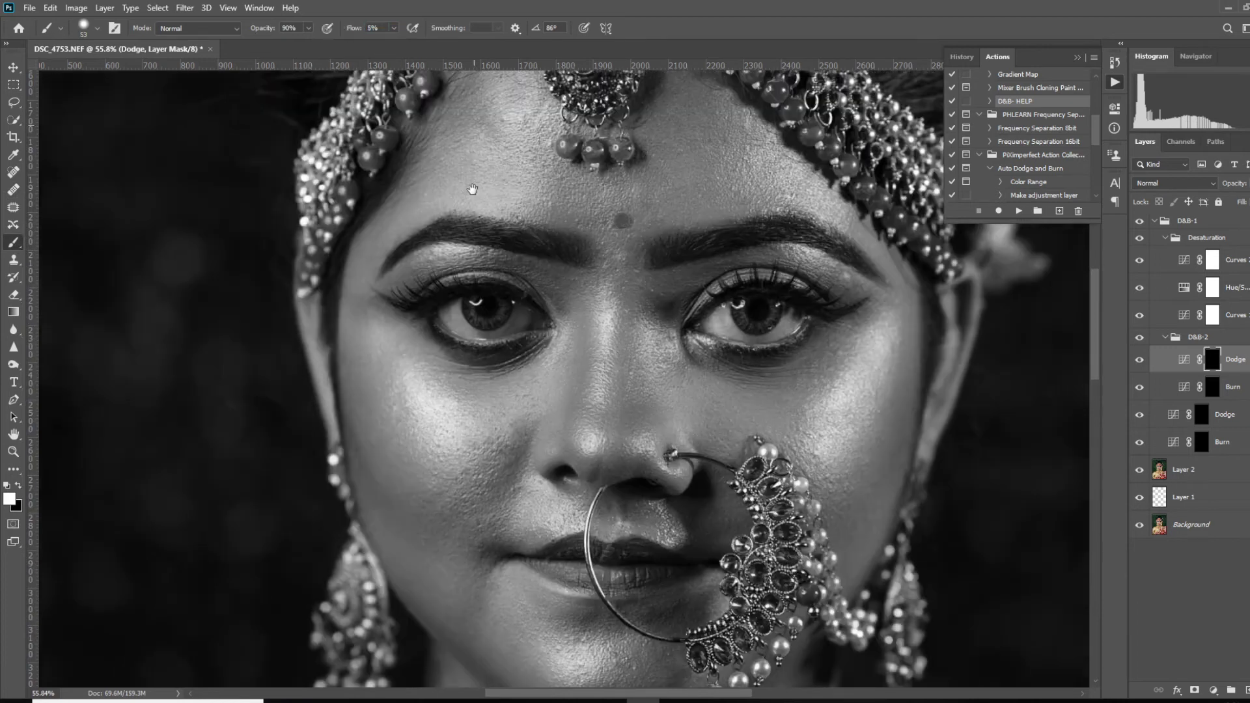
scroll(531, 105, up, 2)
key(7)
key(9)
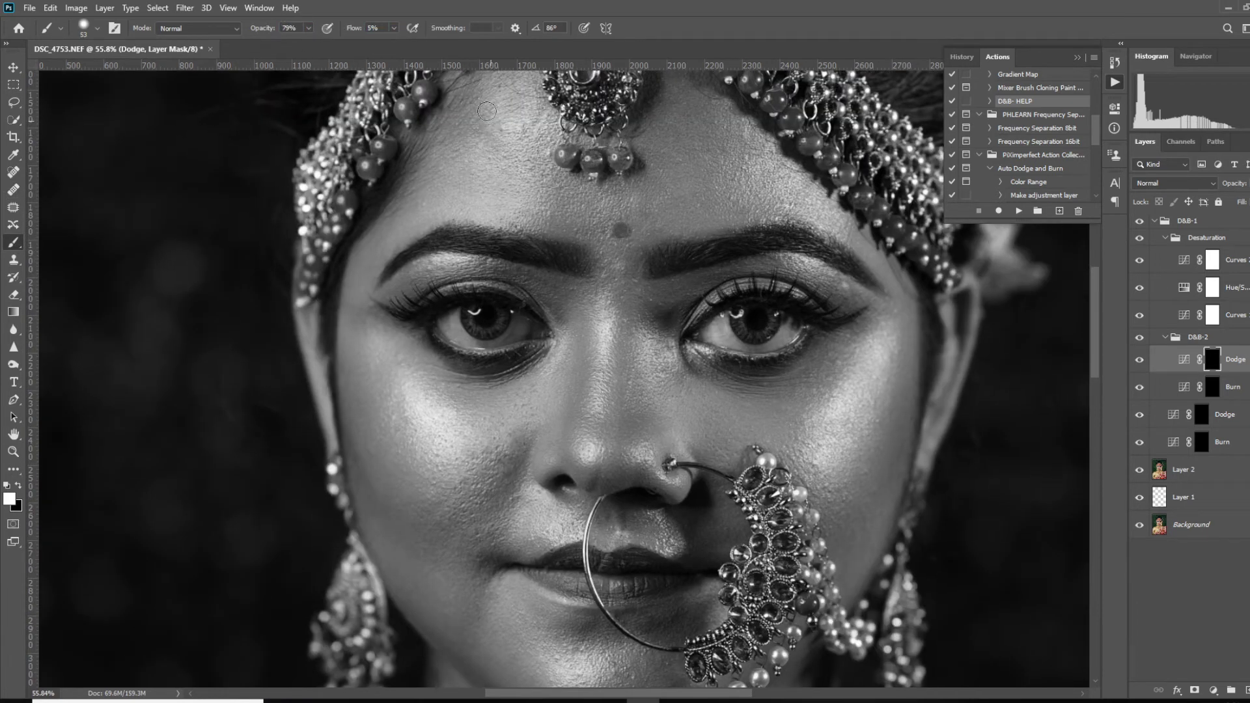
scroll(532, 116, up, 3)
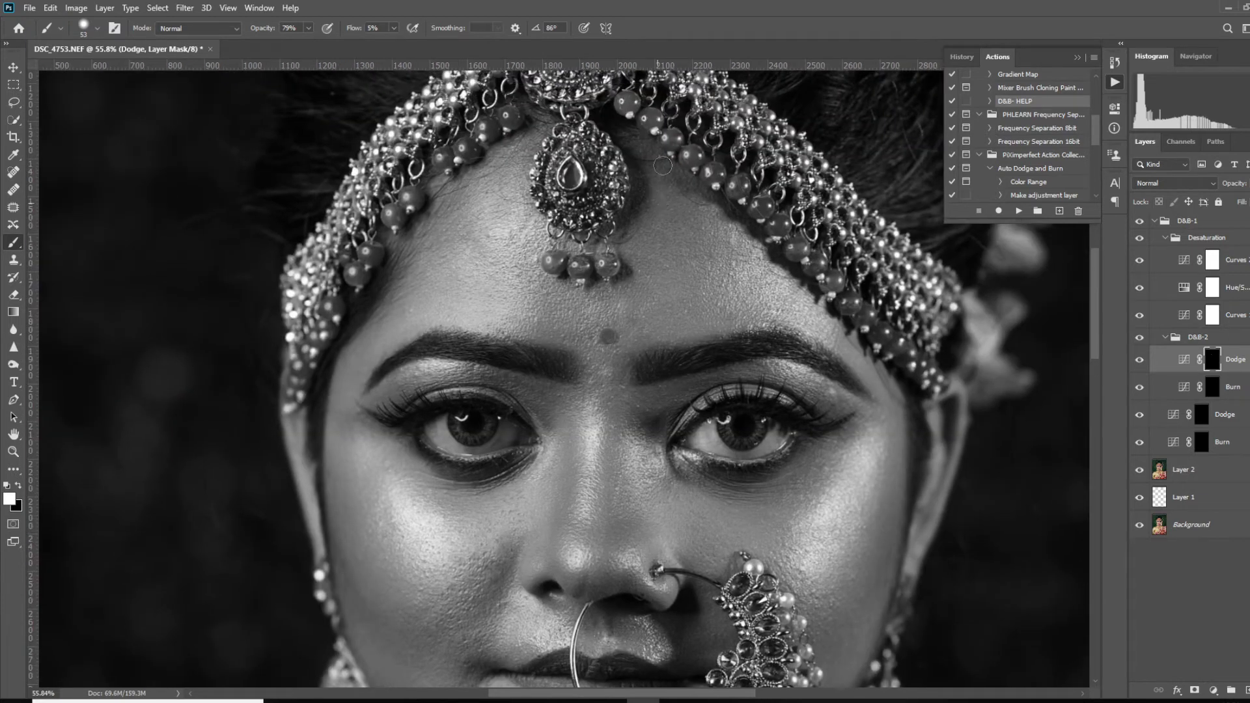
Step: Paint dodge highlights on the forehead, nose, eyes and upper lip, resizing the brush as needed
drag(651, 232, 668, 237)
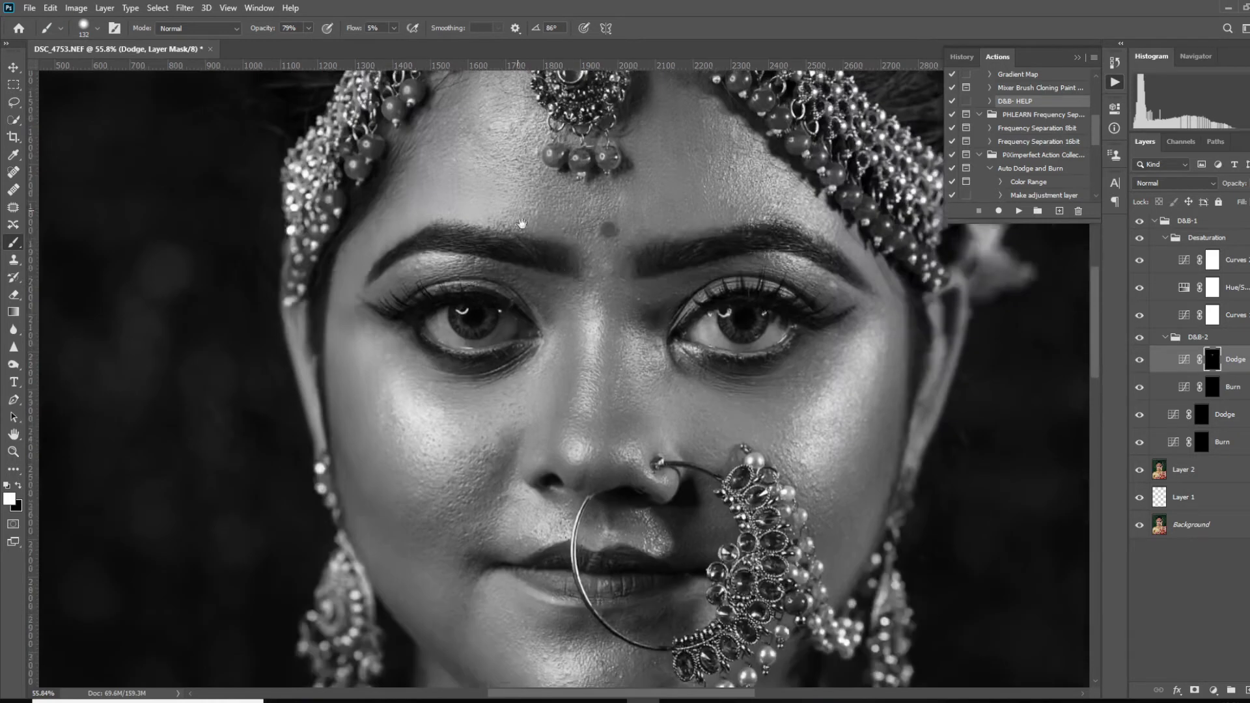
drag(568, 347, 621, 192)
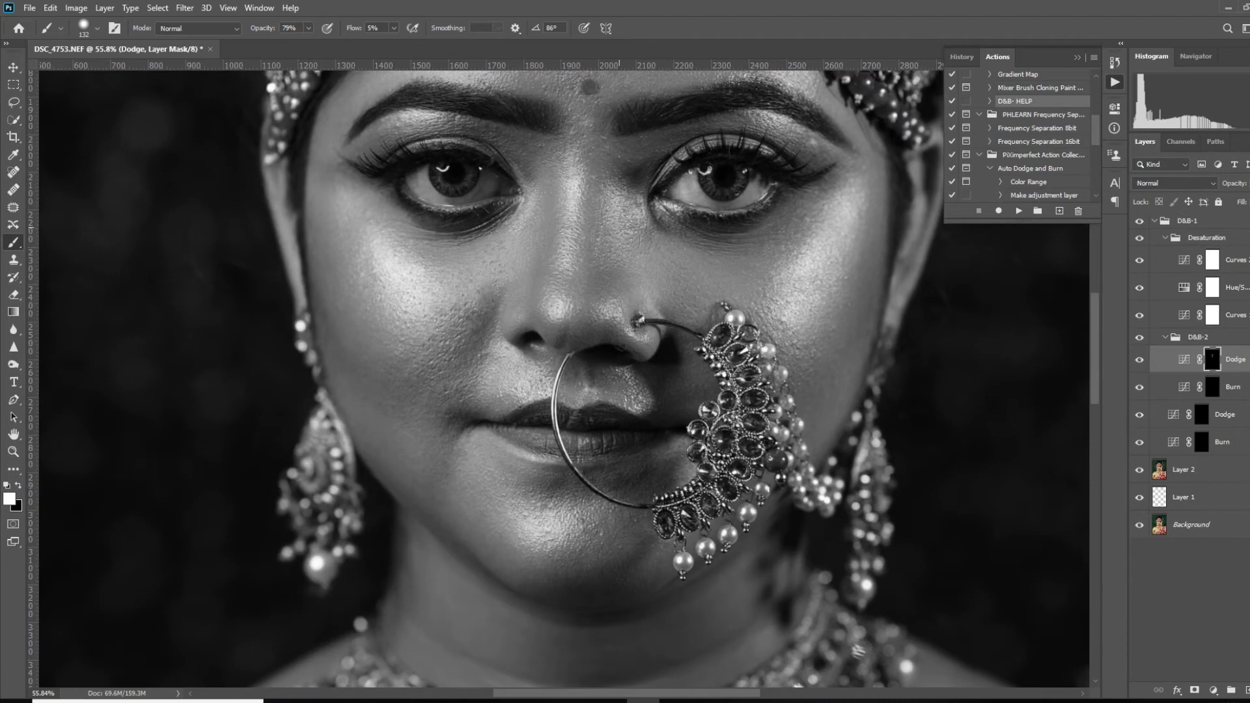
key(bracketleft)
key(bracketleft)
key(bracketleft)
key(bracketright)
key(bracketright)
key(bracketright)
key(bracketleft)
key(bracketleft)
key(bracketleft)
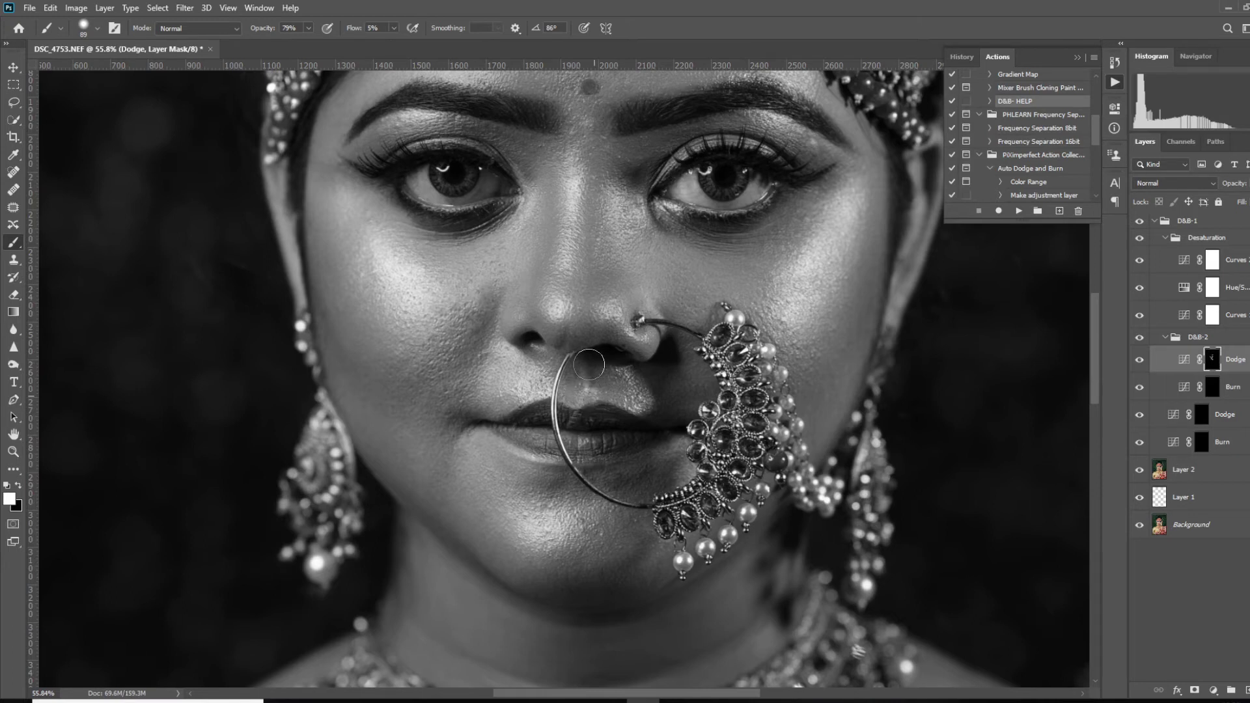
scroll(664, 411, down, 2)
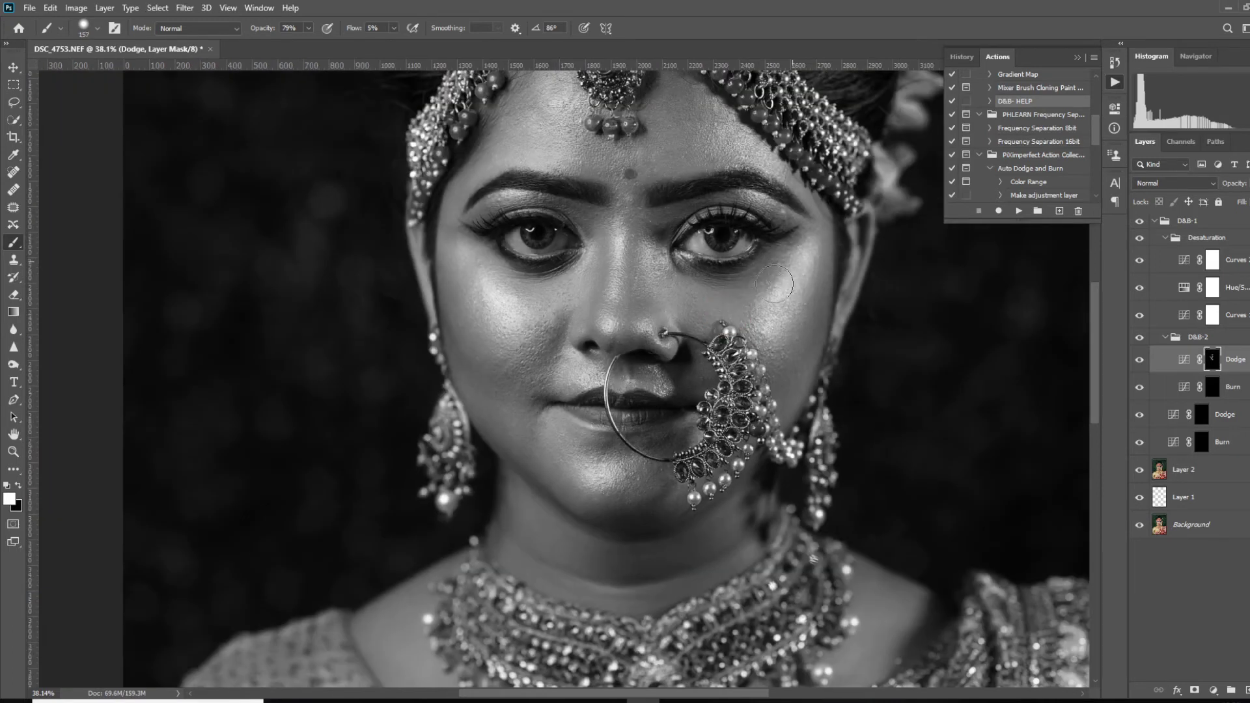
key(bracketleft)
key(bracketleft)
key(bracketleft)
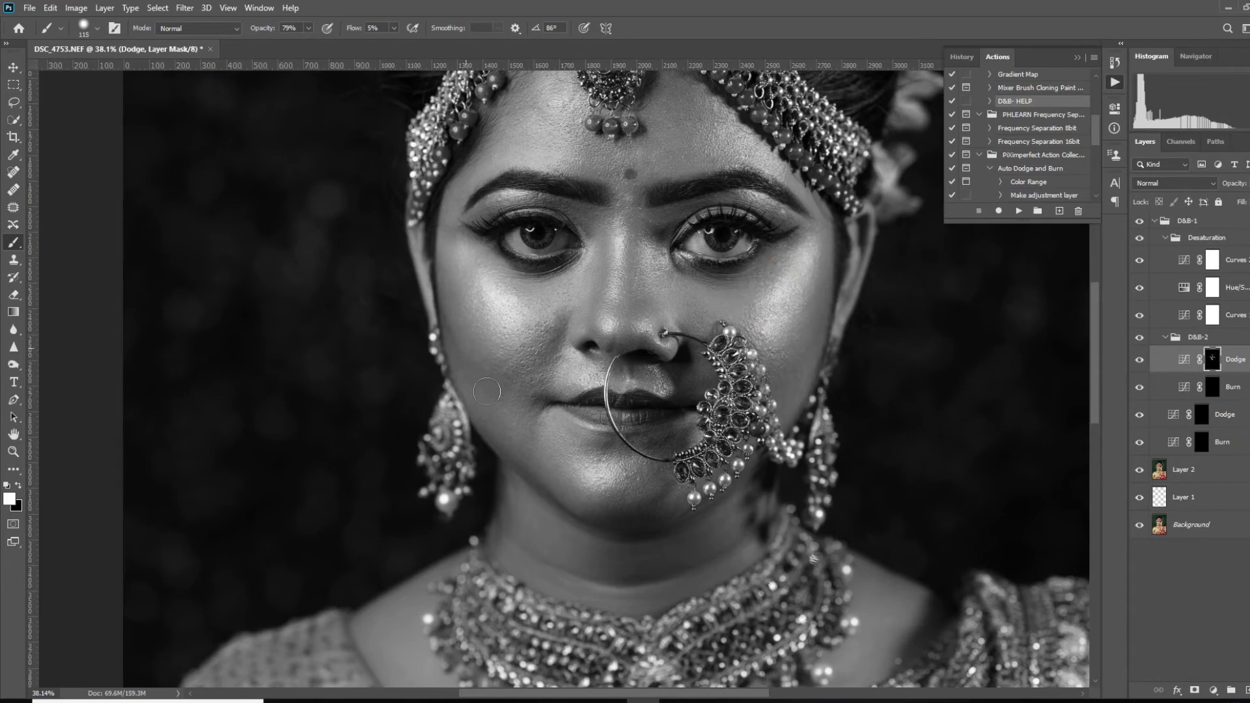
scroll(488, 392, down, 3)
Step: Paint burn shading over the face's shadows on the D&B-2 Burn mask, then select the D&B-1 Dodge layer
key(alt+bracketleft)
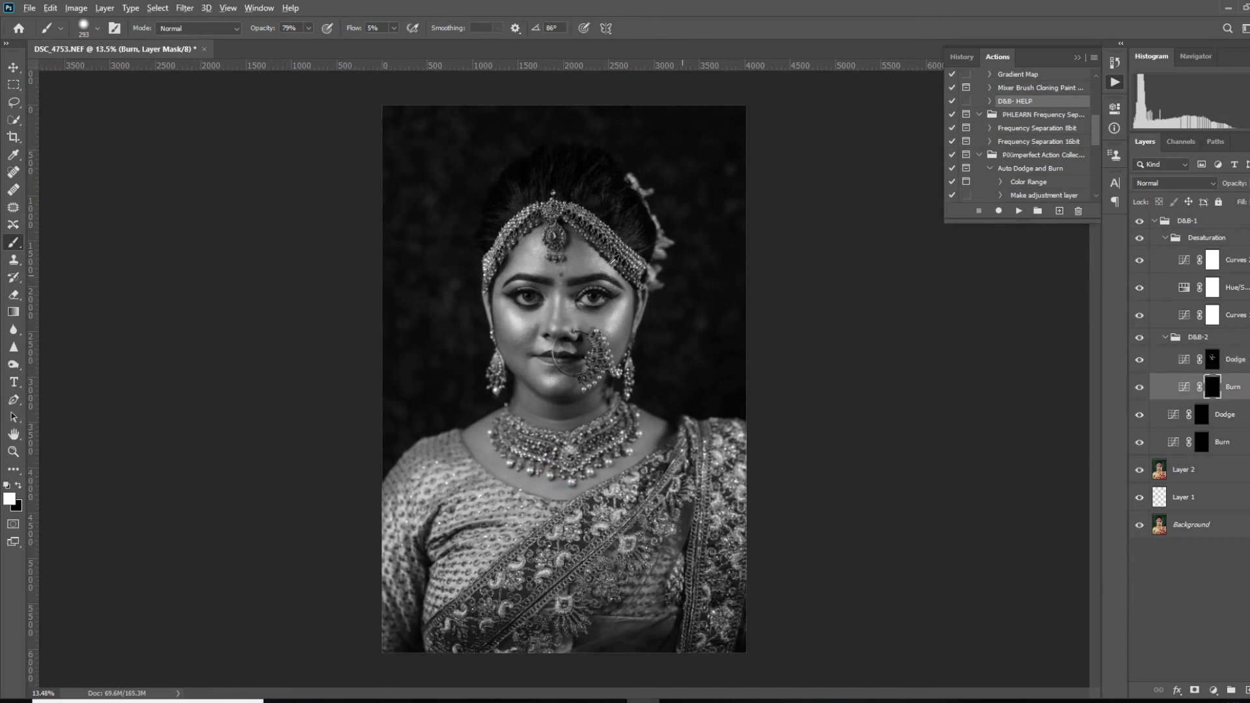
scroll(547, 293, up, 5)
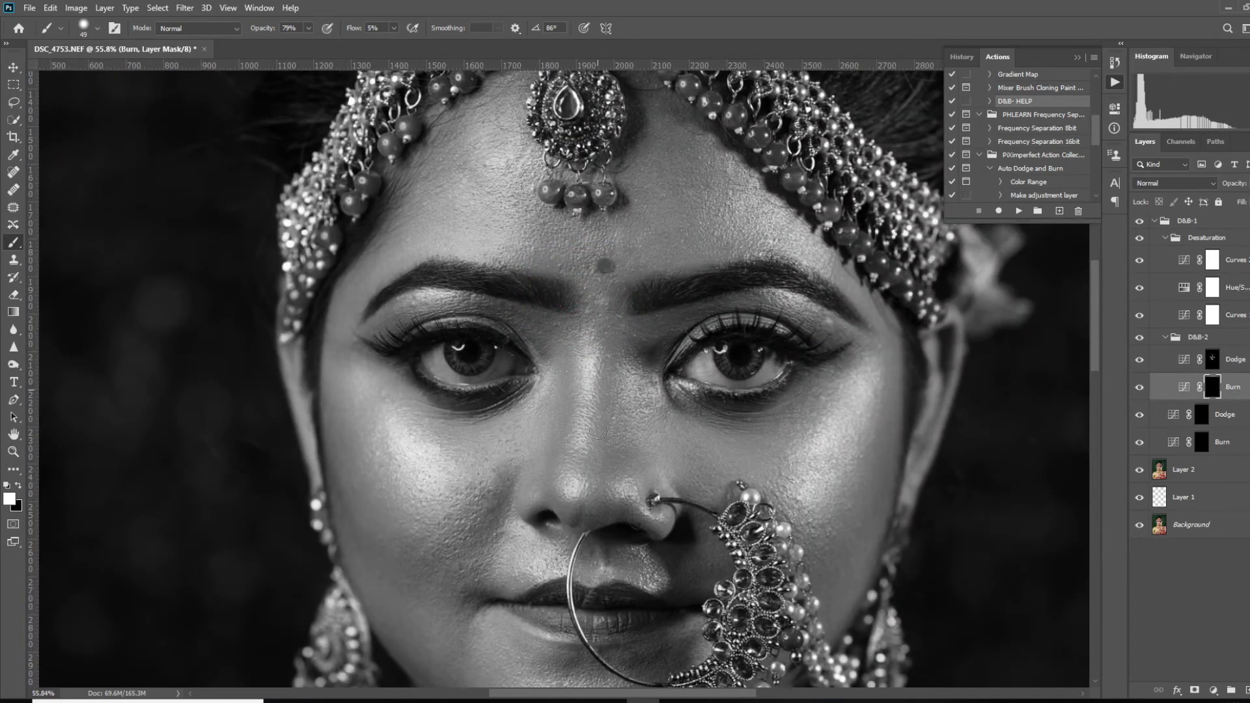
drag(432, 439, 450, 438)
scroll(782, 521, down, 3)
scroll(781, 521, down, 1)
drag(674, 417, 668, 422)
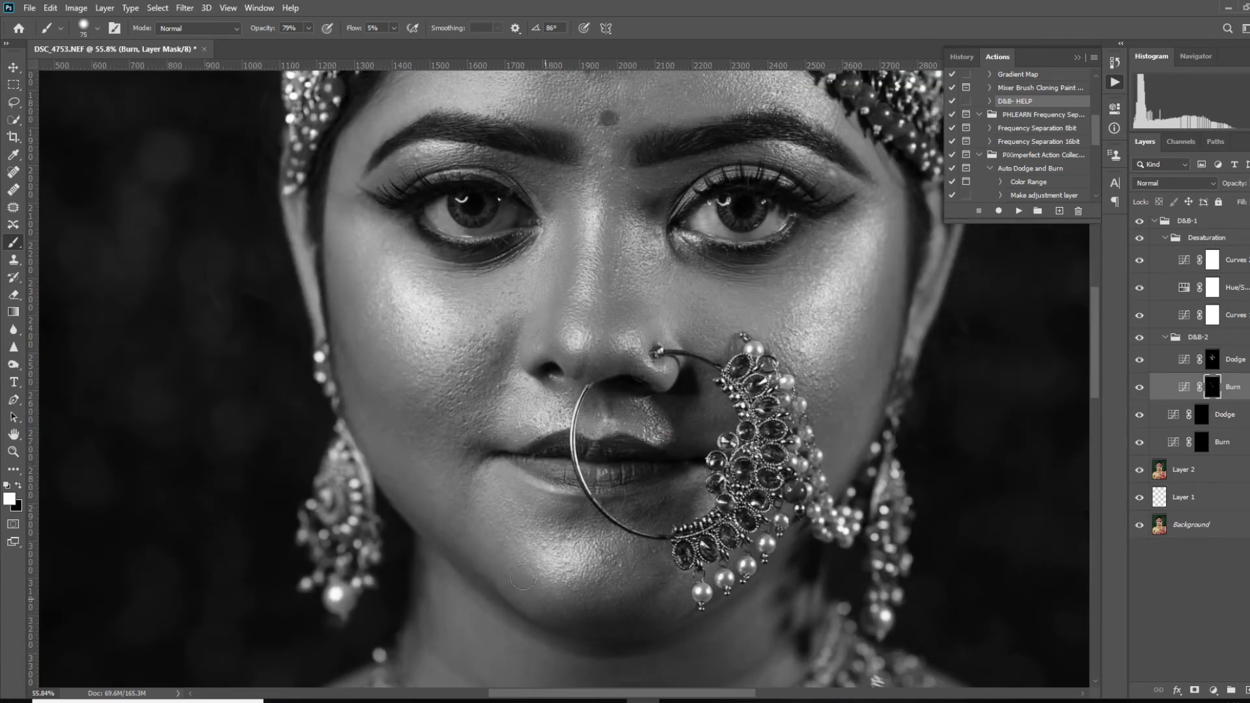
scroll(517, 502, down, 2)
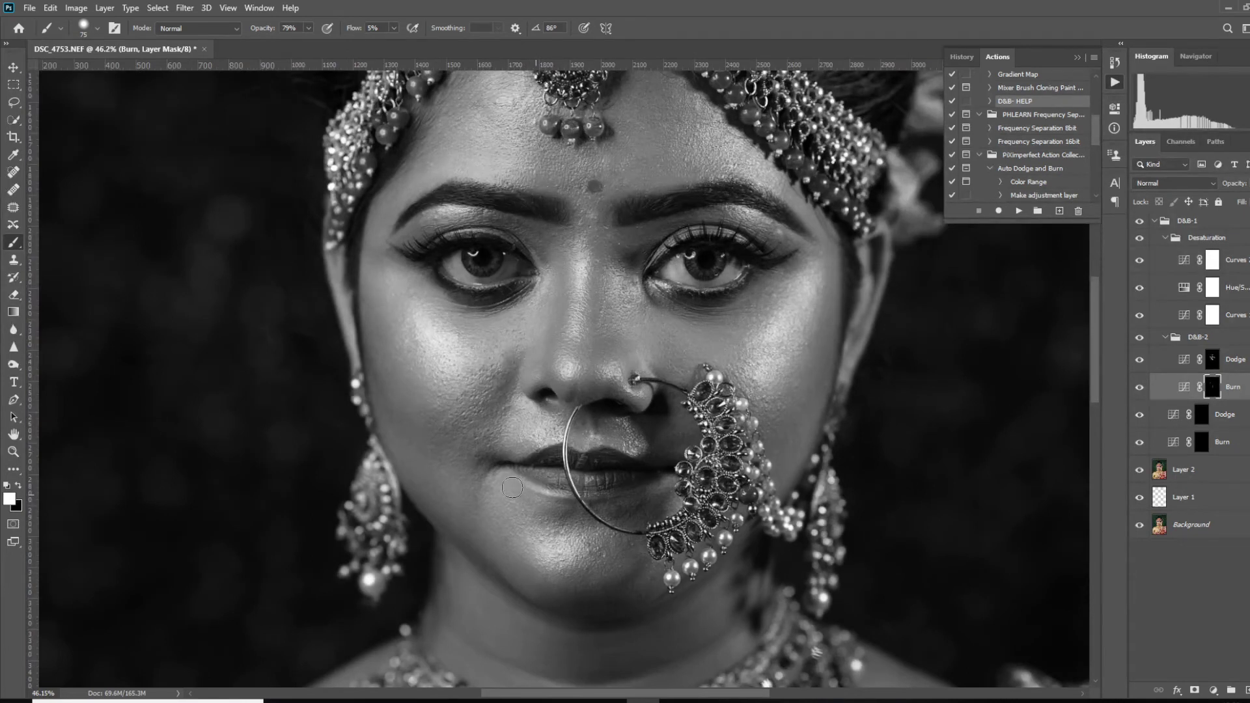
scroll(562, 461, down, 2)
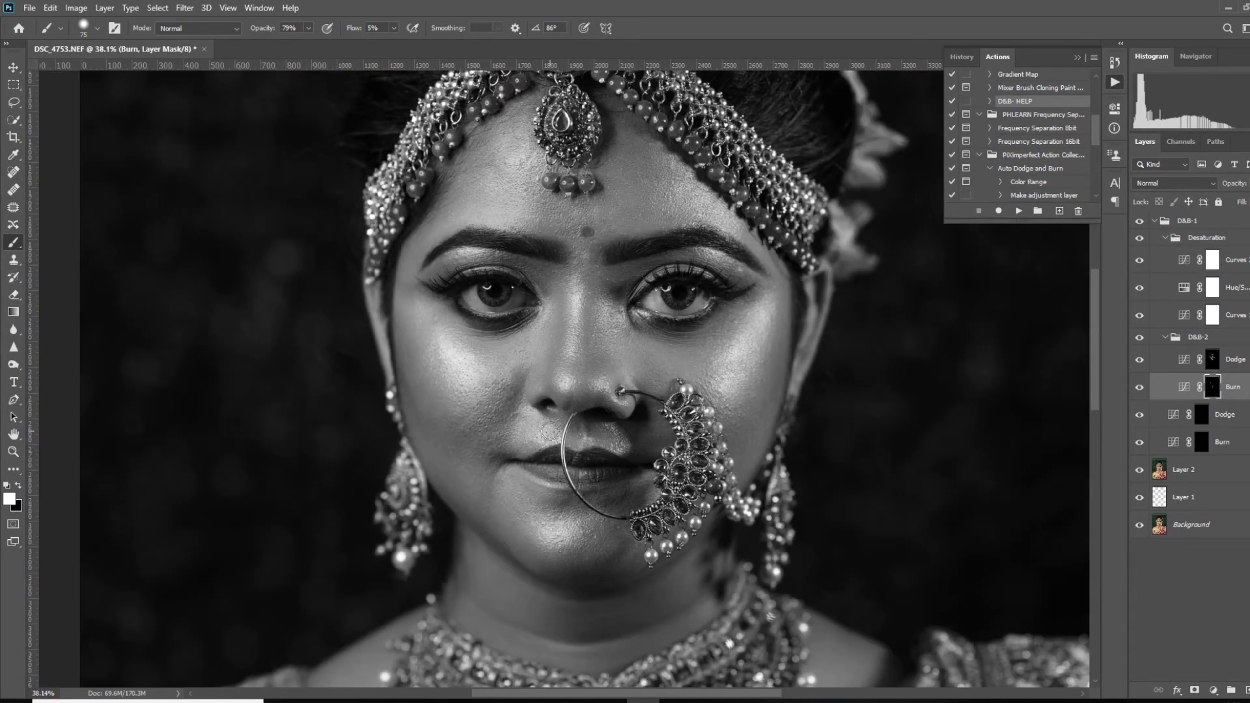
click(1204, 414)
scroll(836, 339, down, 5)
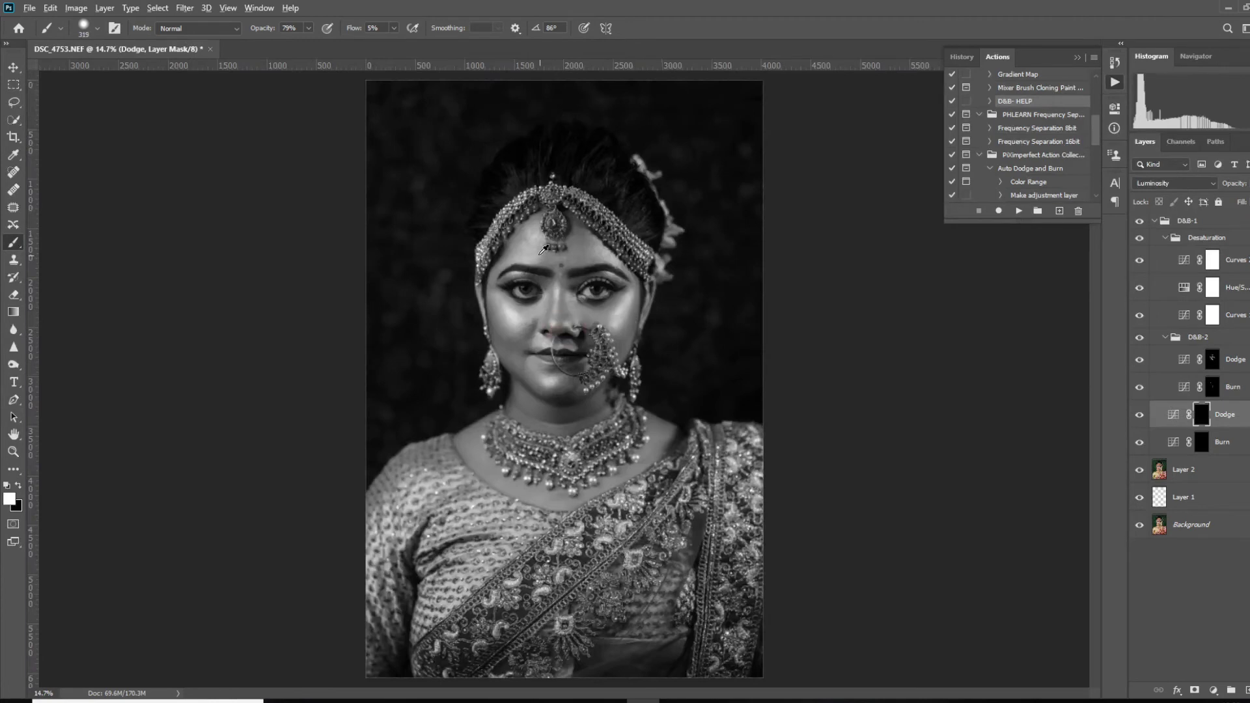
Step: Dodge the right cheek near the nose ring with a smaller brush
scroll(515, 208, up, 3)
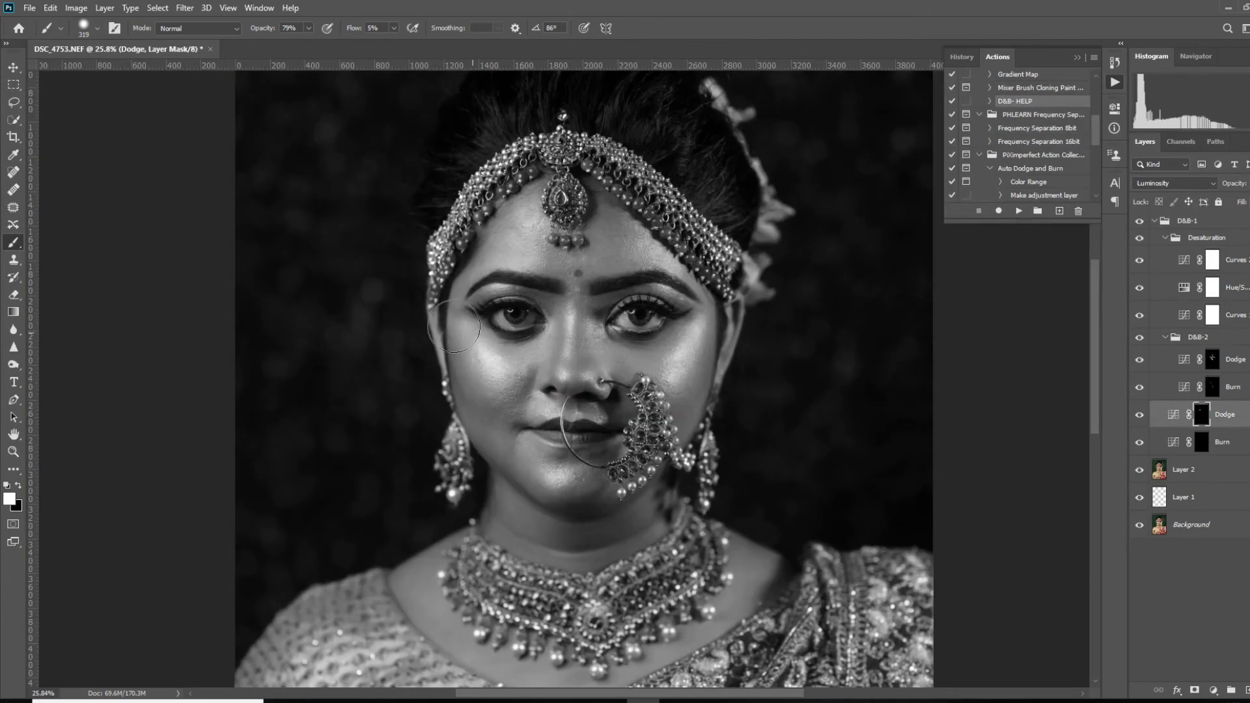
drag(575, 326, 566, 326)
drag(674, 374, 677, 363)
Step: Burn the background around the head on the D&B-1 Burn mask, then hide the Desaturation group
click(1202, 442)
drag(710, 211, 703, 211)
scroll(714, 176, down, 3)
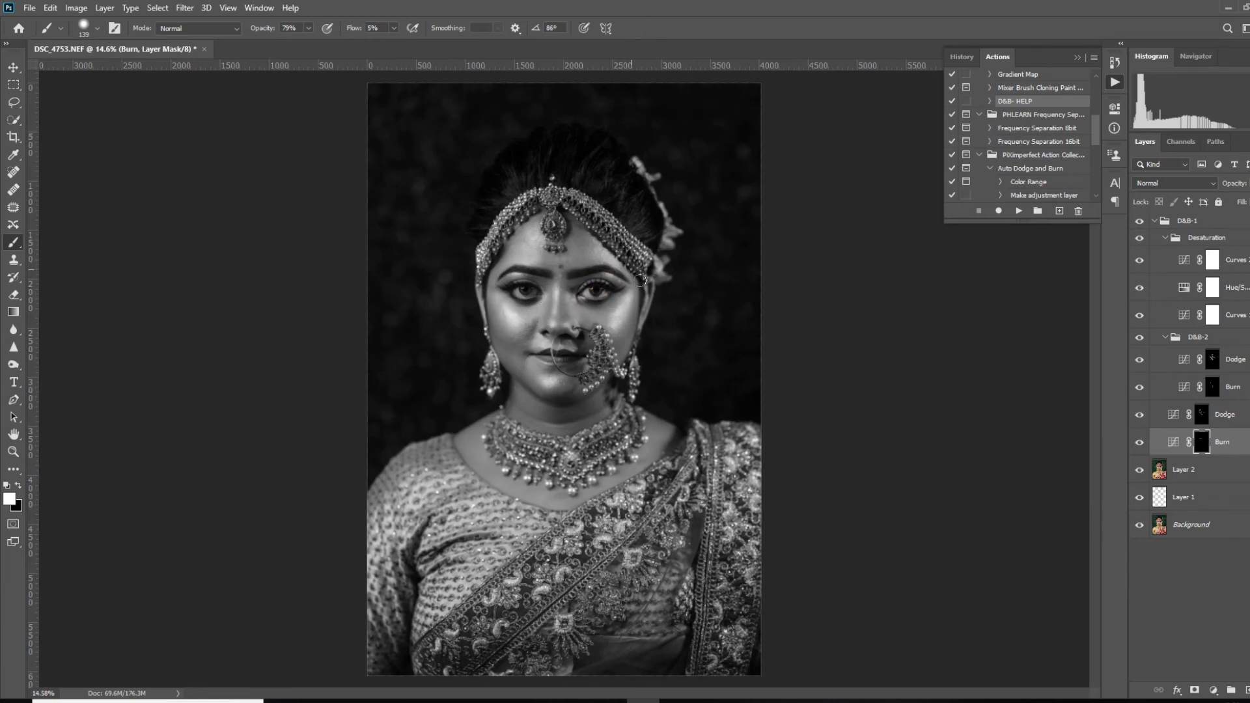
drag(771, 217, 730, 343)
drag(725, 287, 755, 287)
scroll(698, 313, down, 2)
drag(457, 279, 455, 419)
drag(416, 189, 701, 237)
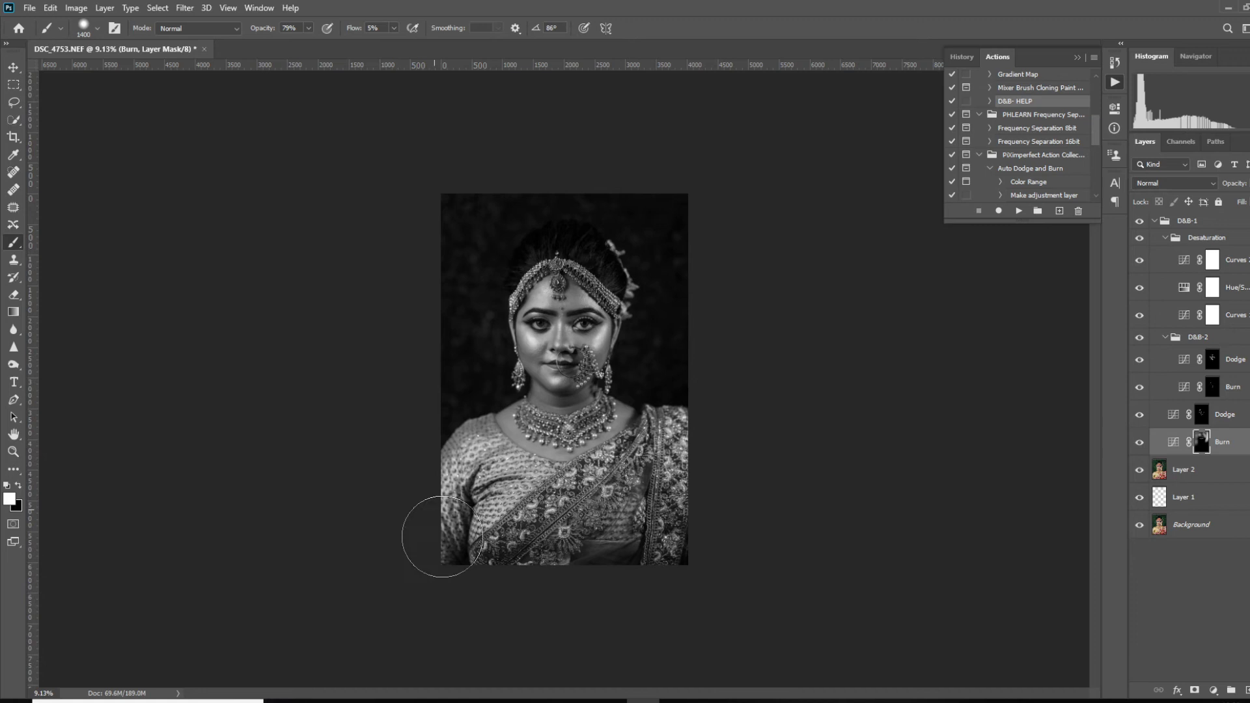
drag(501, 521, 475, 521)
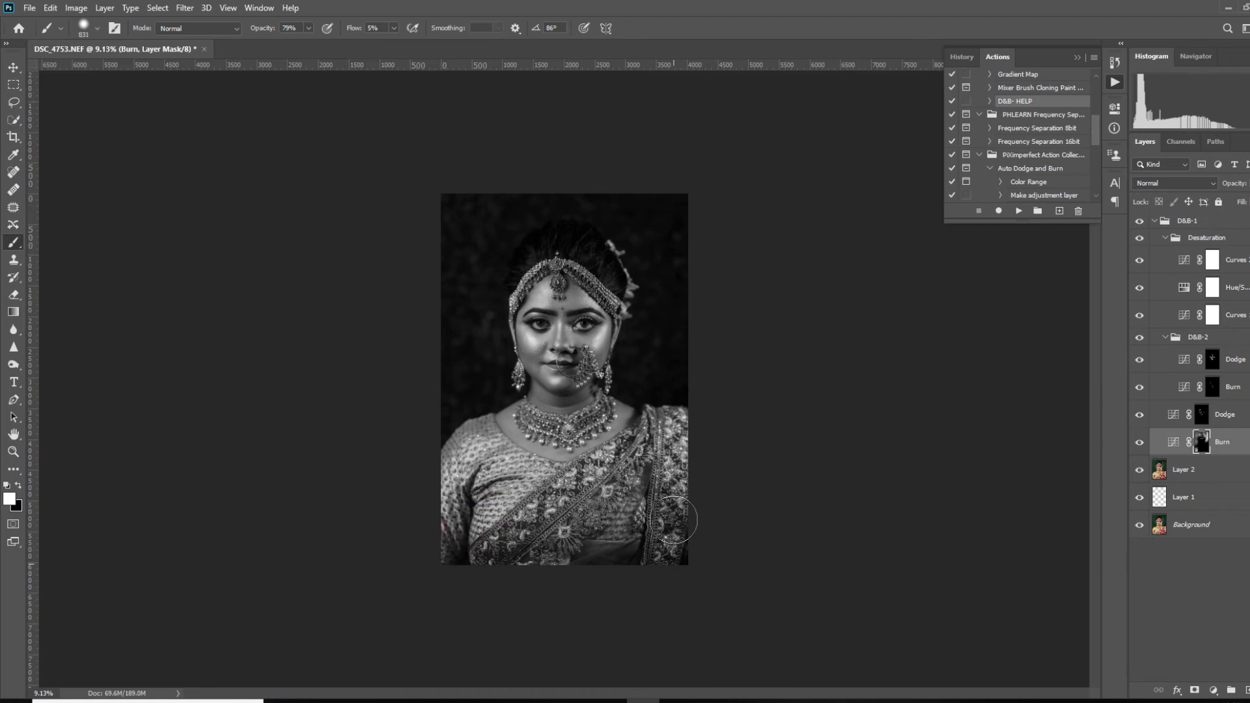
scroll(562, 376, up, 2)
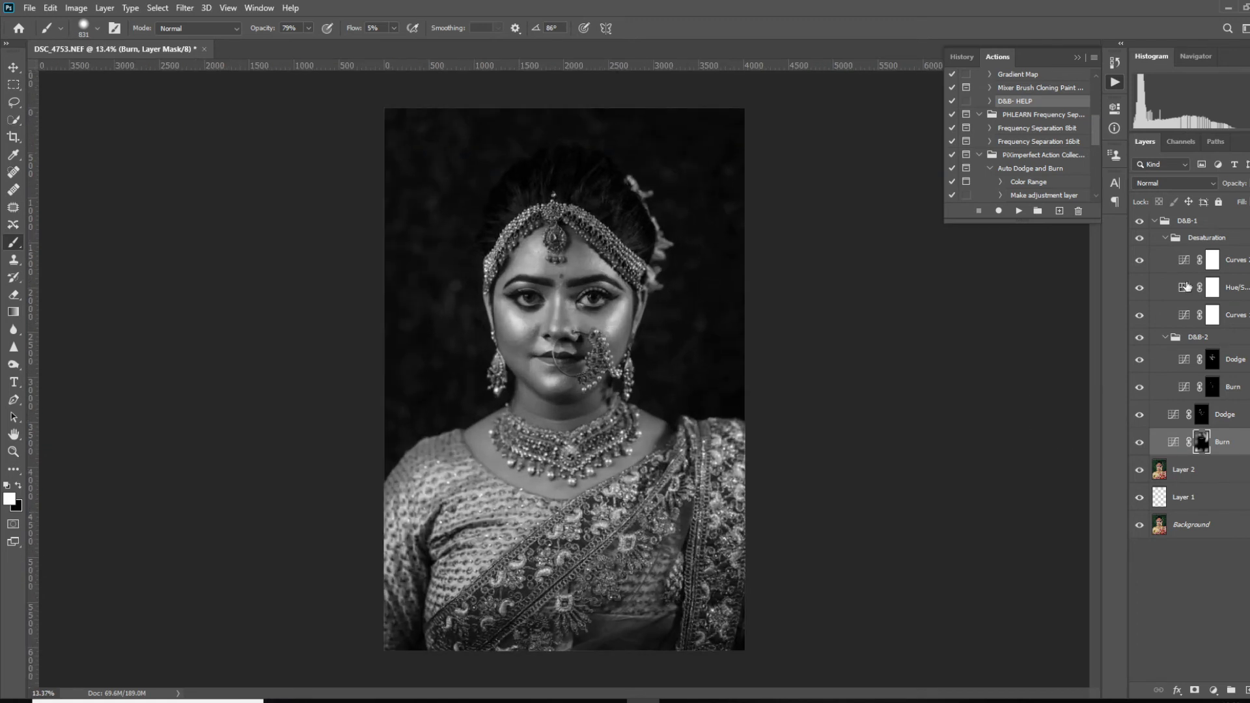
click(1140, 238)
click(1155, 221)
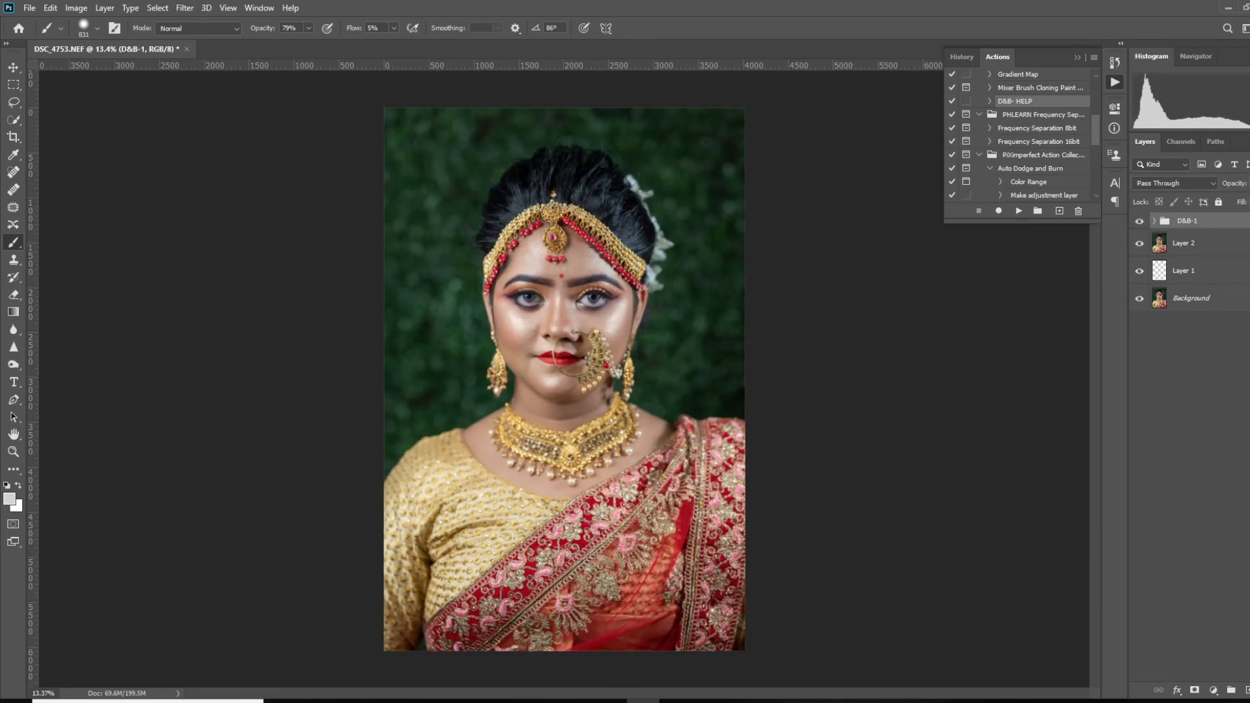
Step: Add a Color Balance layer, shift midtones toward cyan and adjust the highlights
click(1213, 690)
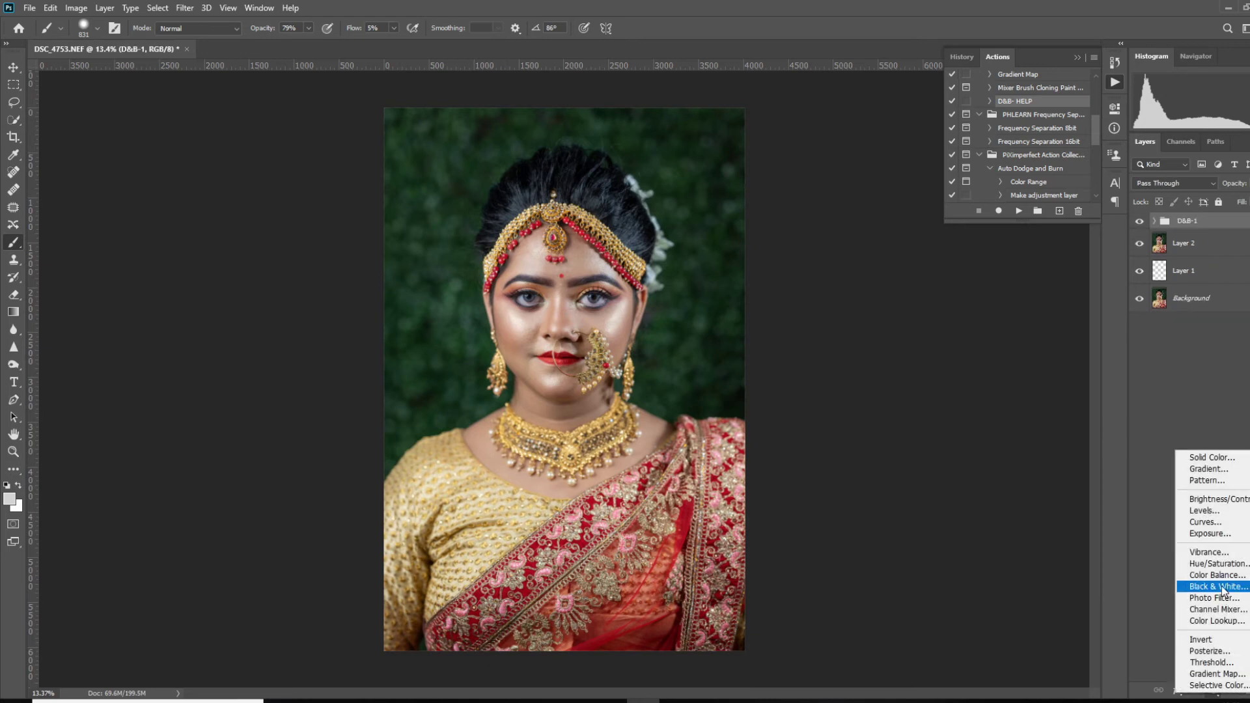
click(1217, 575)
drag(958, 178, 955, 197)
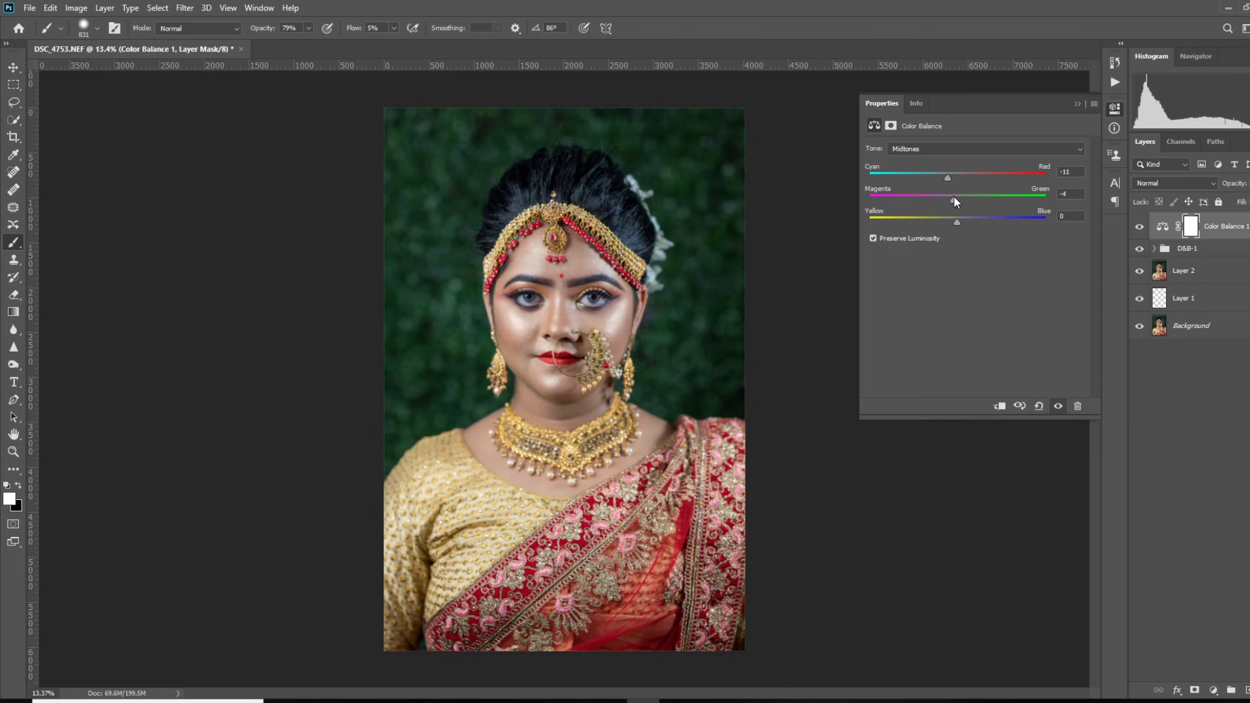
click(951, 149)
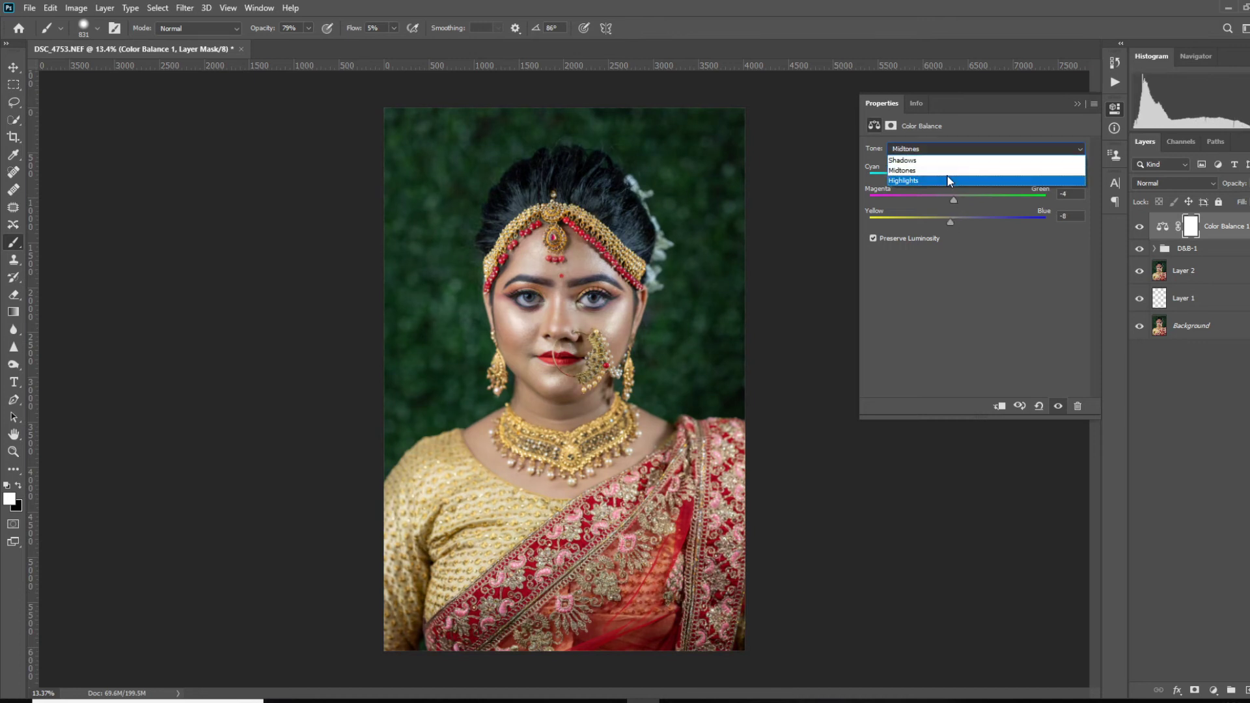
click(951, 180)
drag(957, 222, 952, 177)
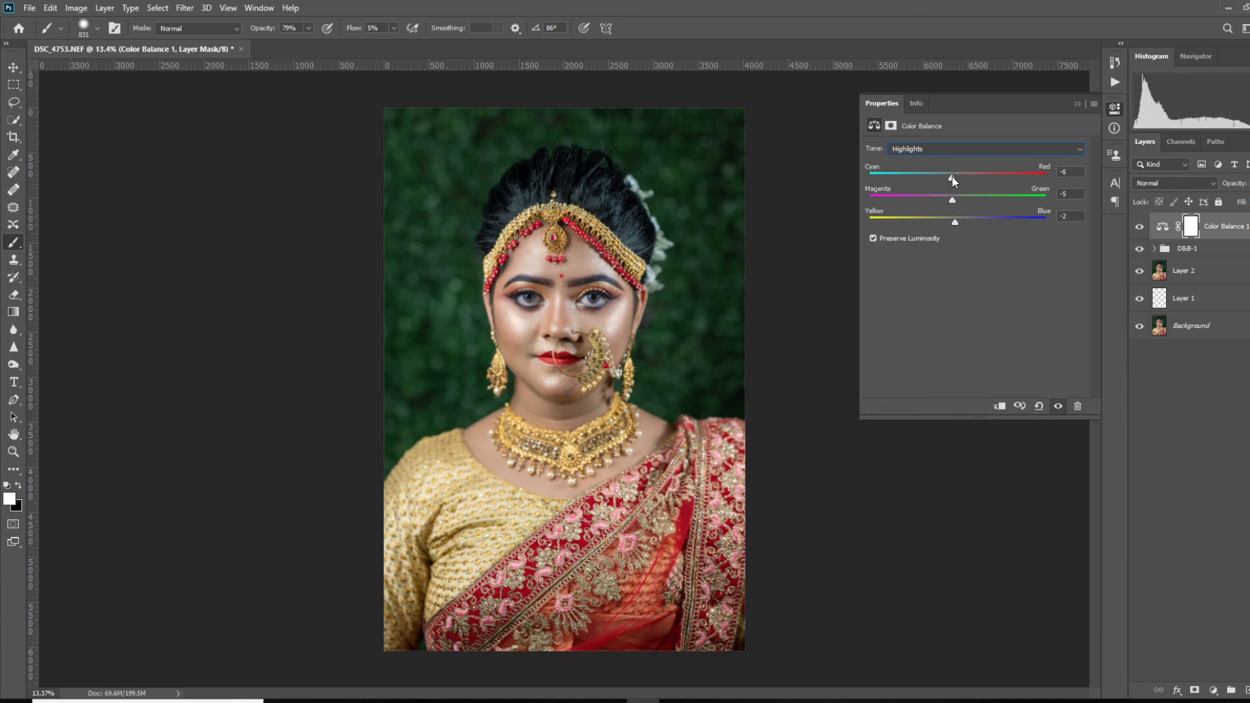
Step: Push the shadows slightly toward blue and nudge the midtones toward magenta
click(945, 148)
drag(955, 178, 954, 177)
drag(957, 199, 959, 220)
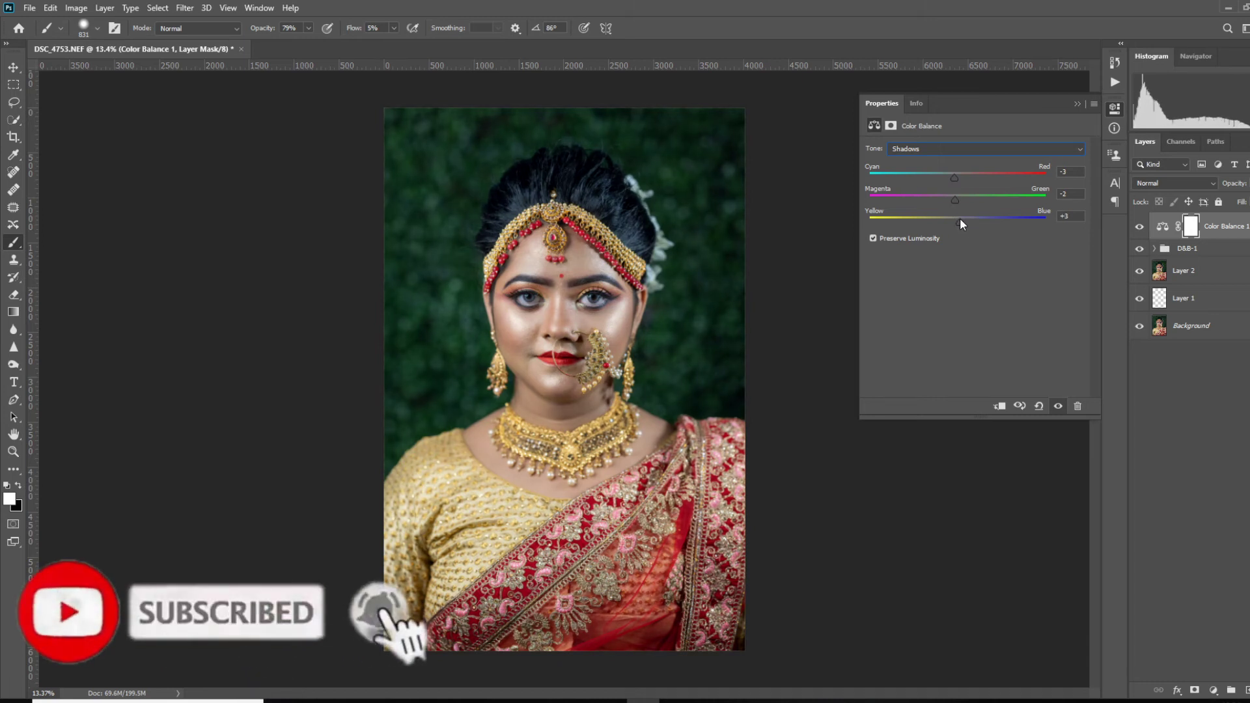
click(955, 158)
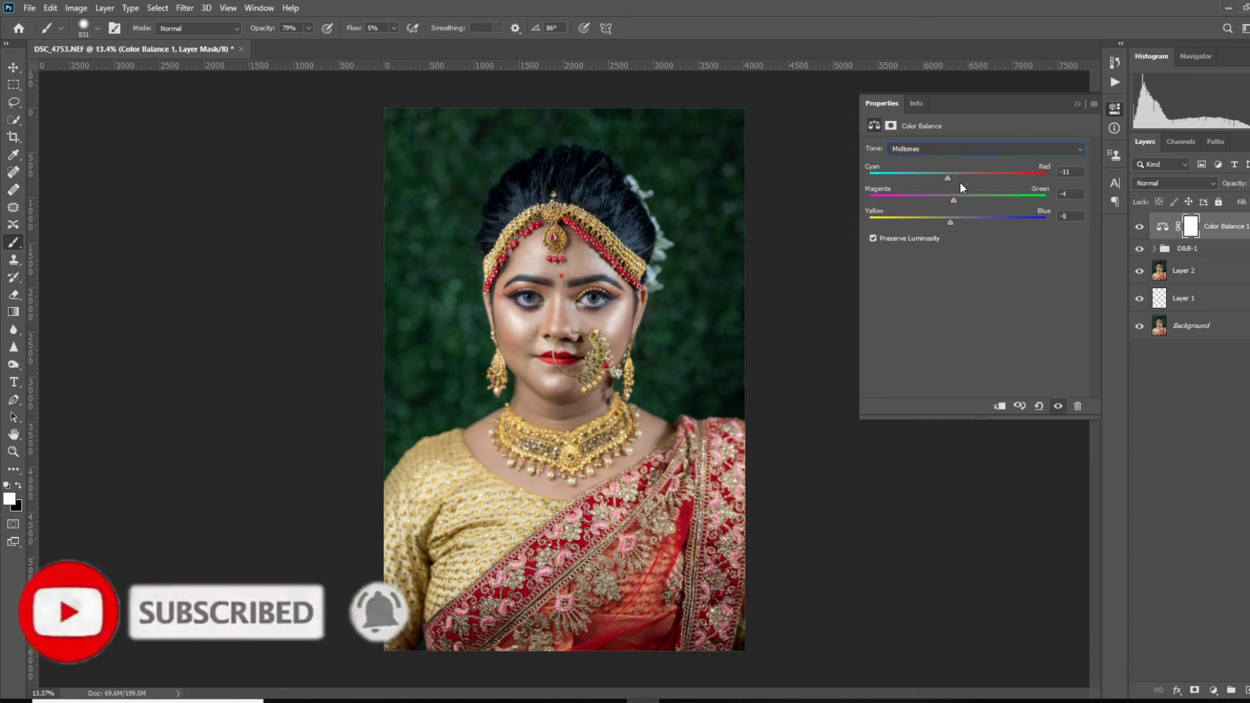
drag(955, 198, 952, 200)
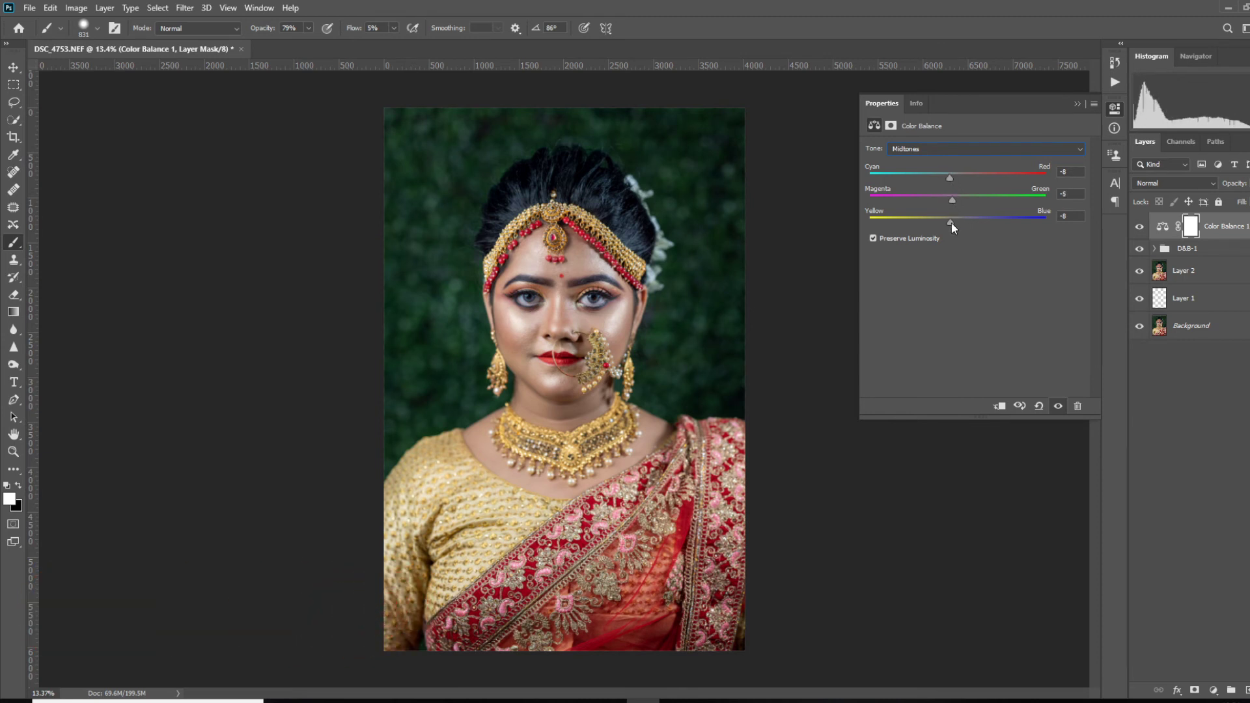
Step: Add a Warming Filter (85) Photo Filter adjustment layer at 11% density
click(1077, 104)
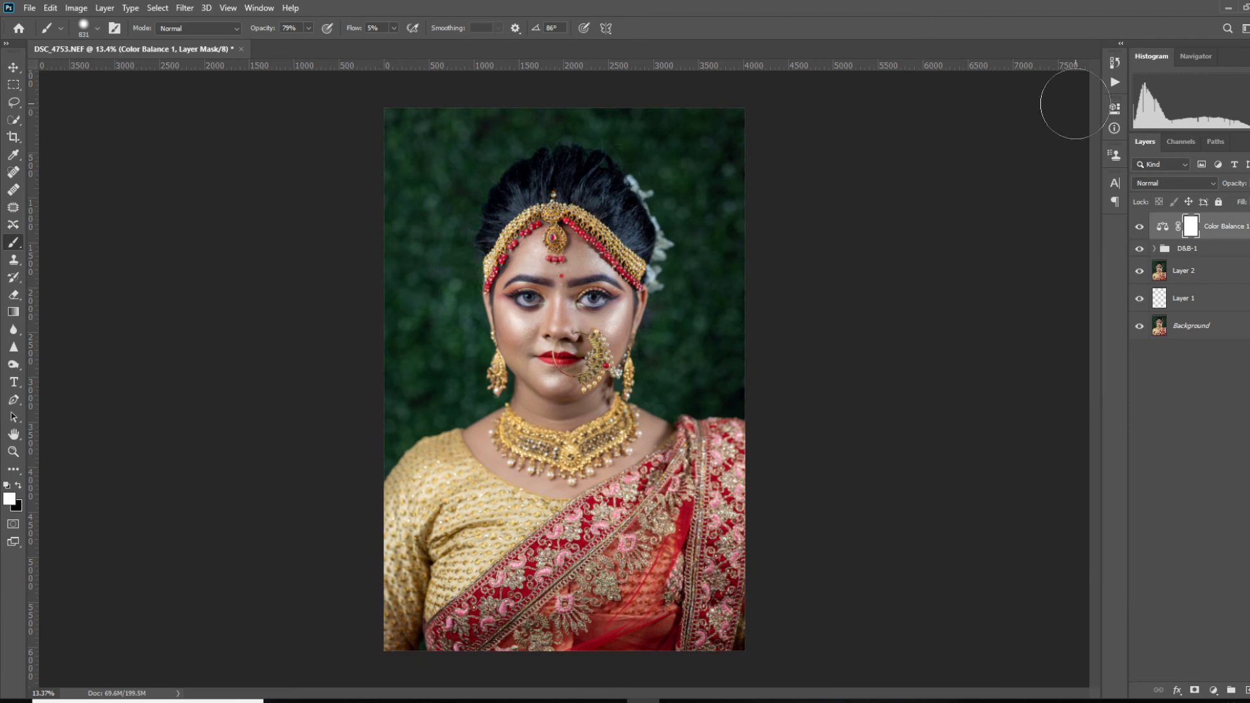
scroll(554, 291, up, 1)
scroll(554, 292, up, 2)
scroll(557, 315, up, 2)
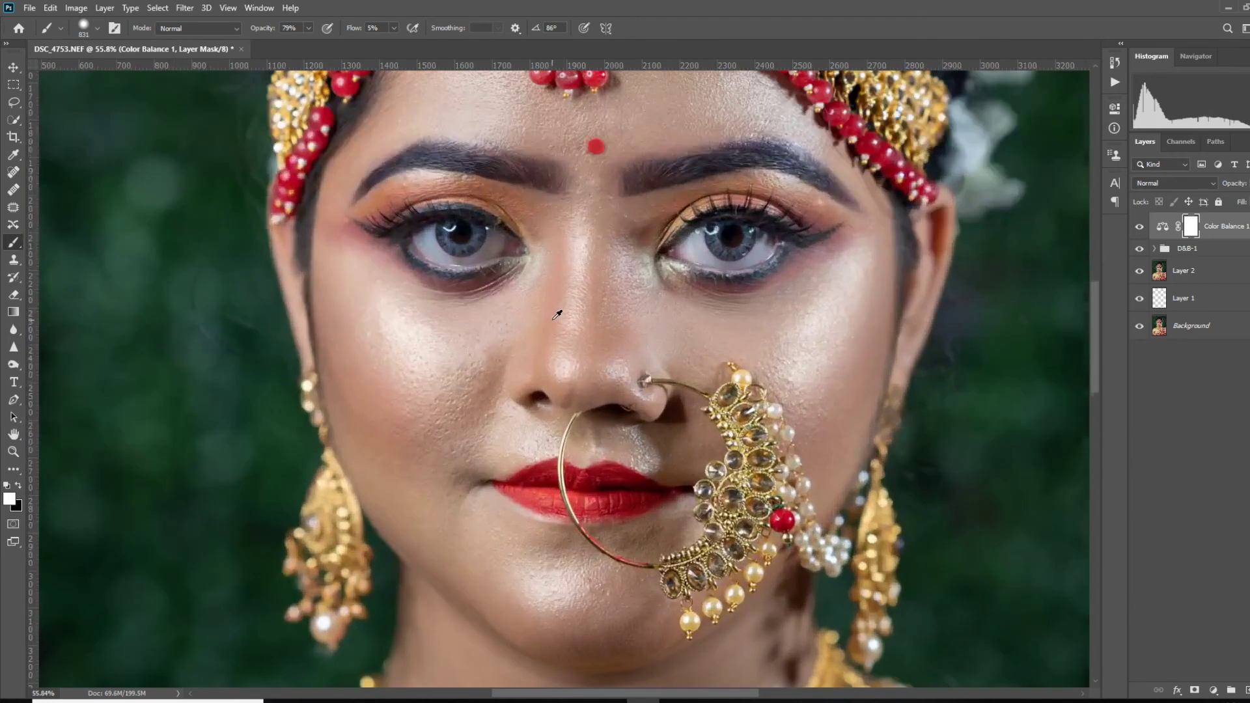
scroll(557, 311, down, 1)
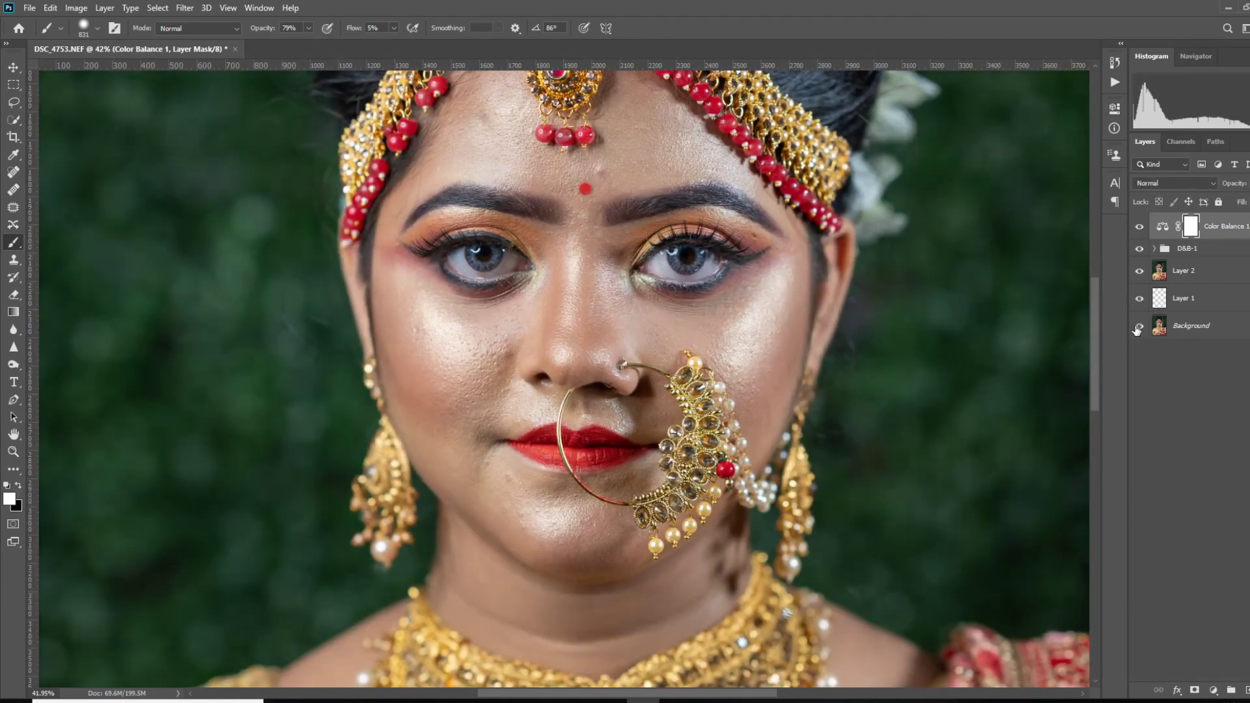
scroll(1081, 335, down, 3)
scroll(1081, 335, down, 1)
click(1213, 691)
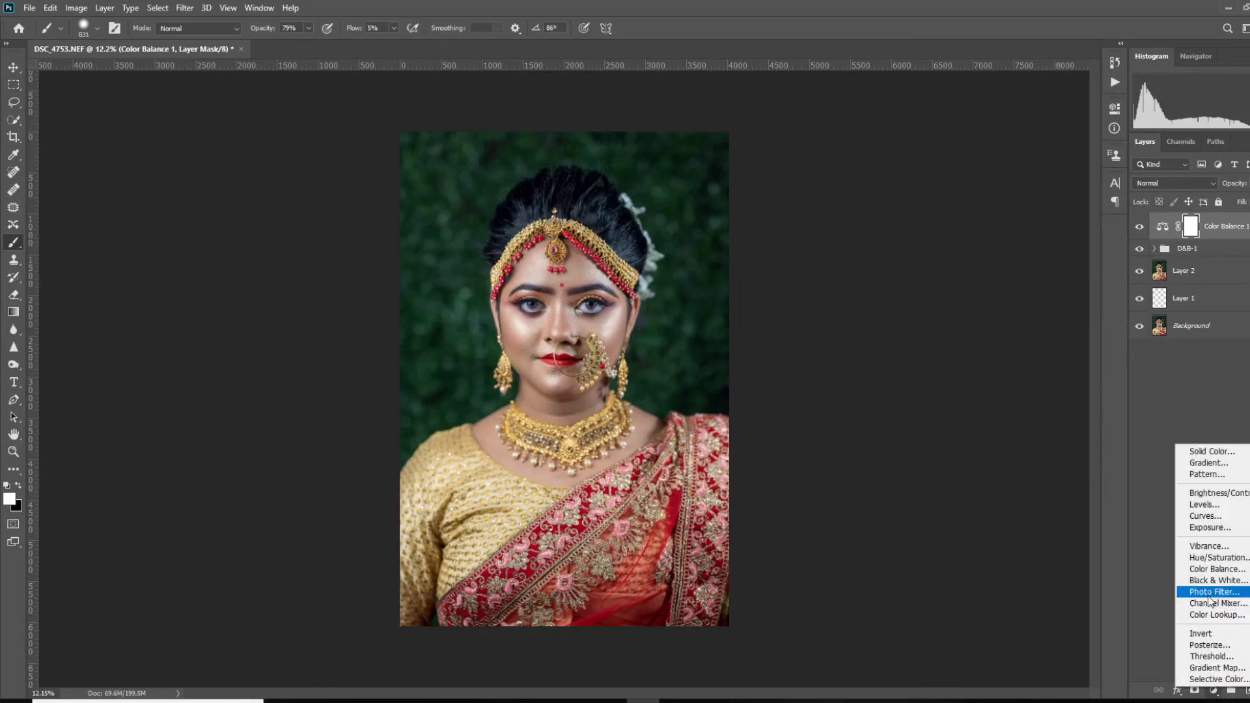
click(1211, 594)
drag(906, 204, 891, 204)
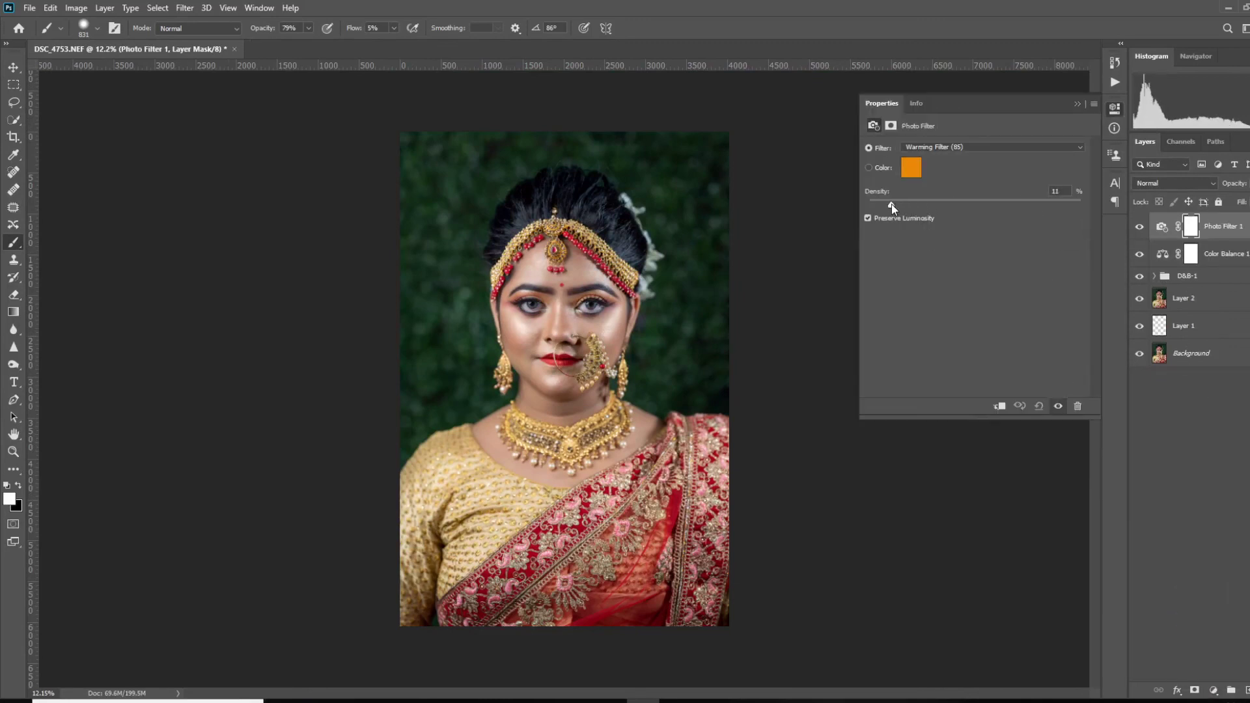
click(1076, 105)
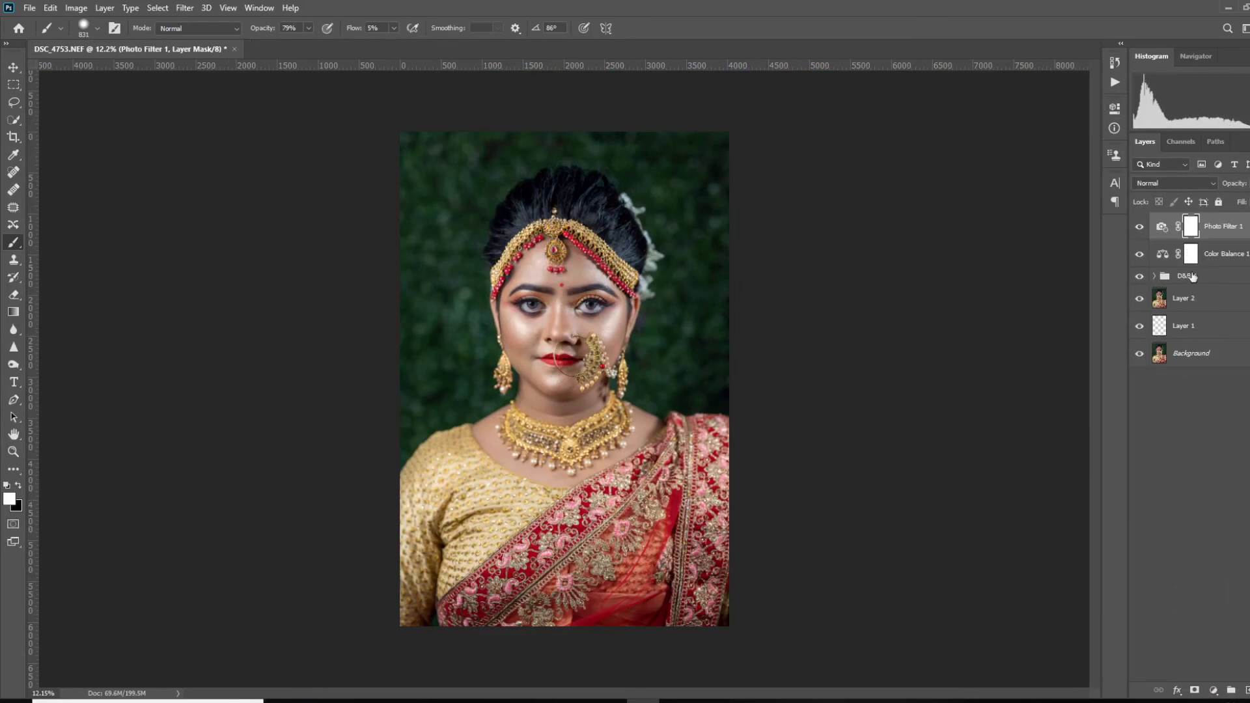
Step: Stamp a merged copy, merge visible layers, and delete the hidden Desaturation group
click(1246, 690)
key(ctrl+shift+alt+e)
right_click(1216, 234)
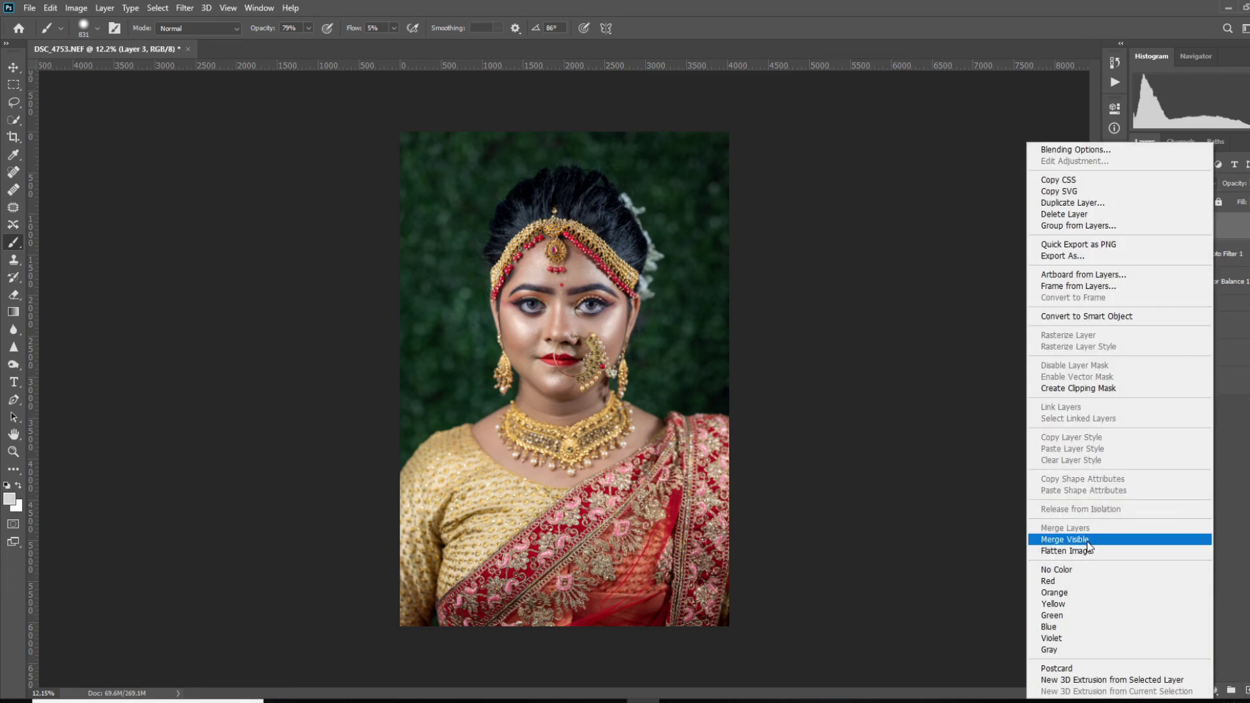
click(1107, 540)
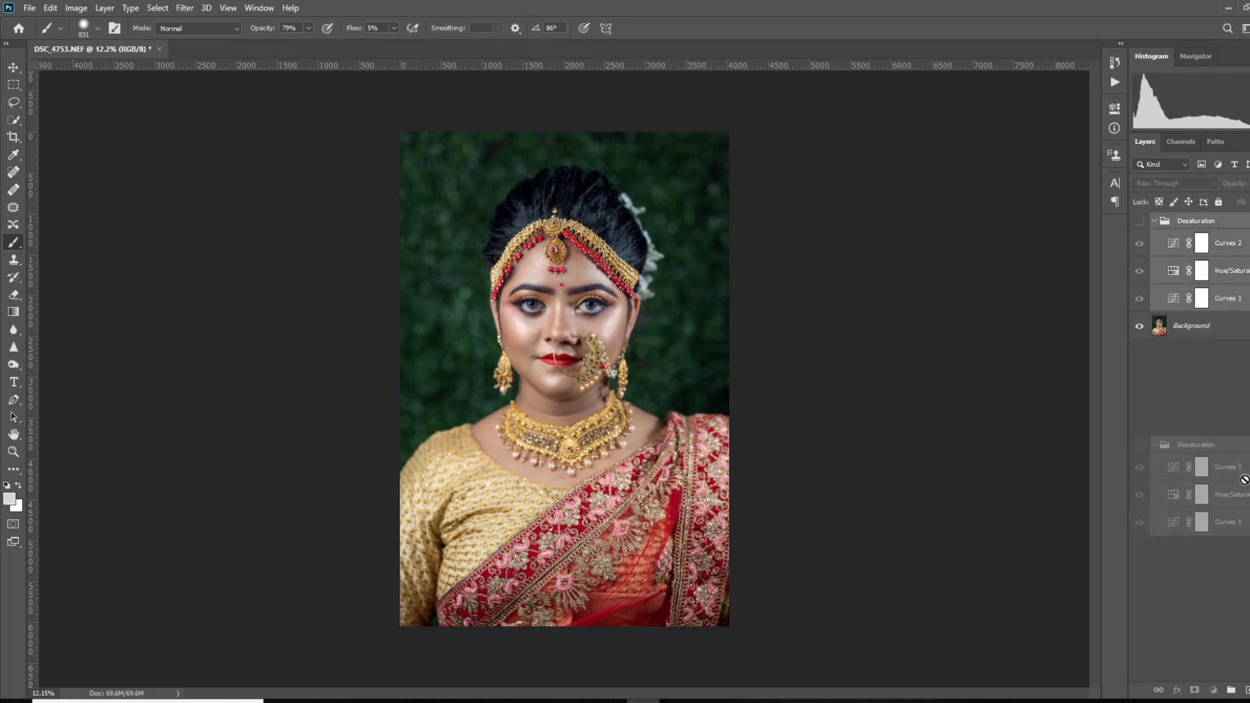
drag(1218, 280, 1246, 690)
scroll(665, 338, up, 1)
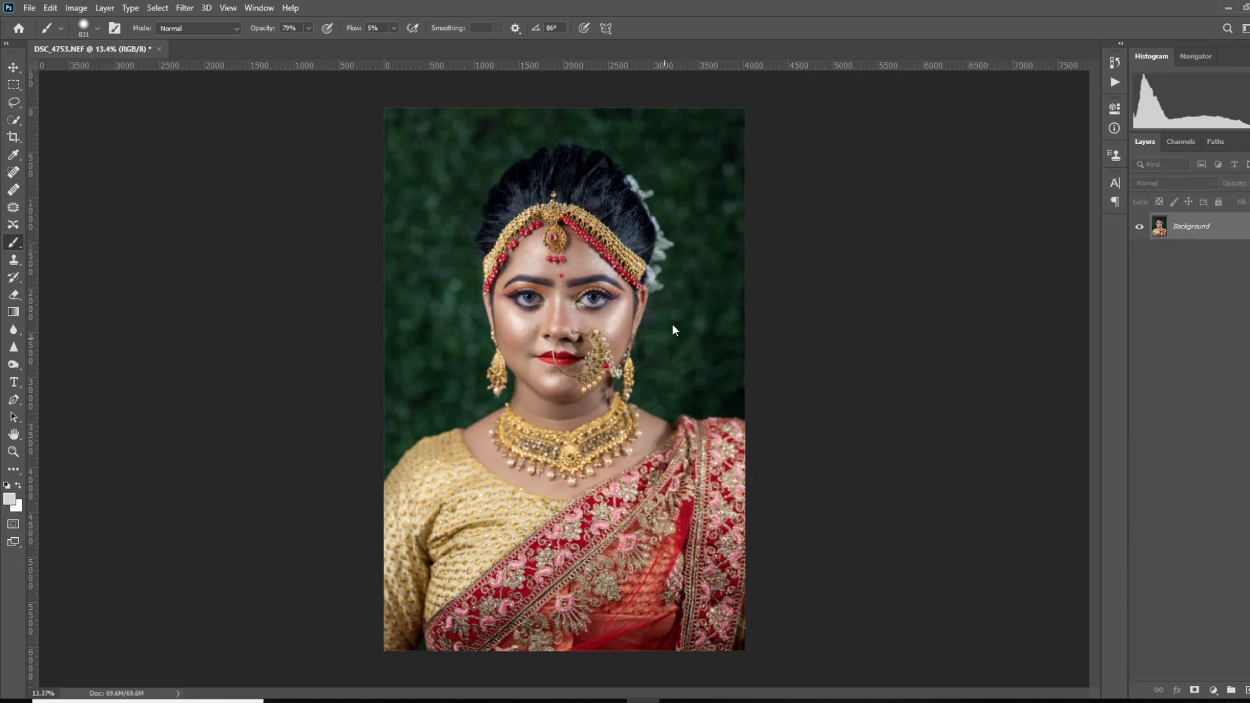
Step: In the Camera Raw Filter, lower the highlights, deepen the blacks and add vibrance
key(ctrl+shift+a)
scroll(1136, 323, up, 5)
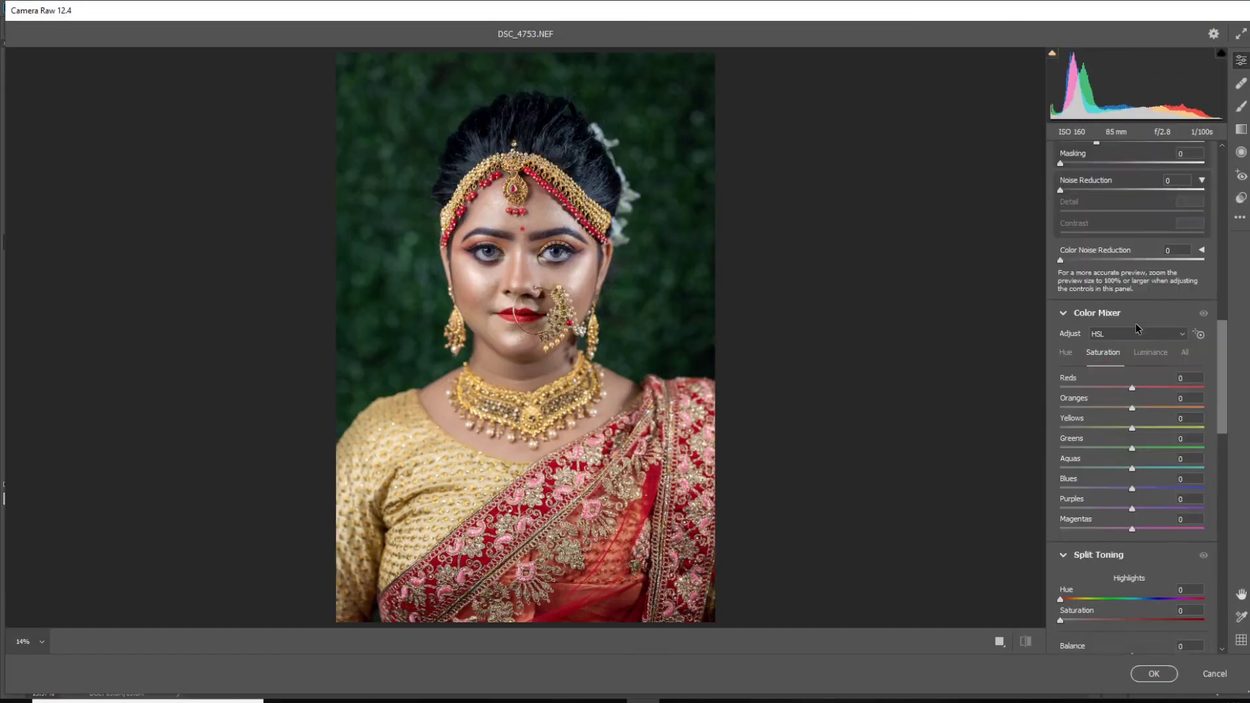
scroll(1136, 323, up, 5)
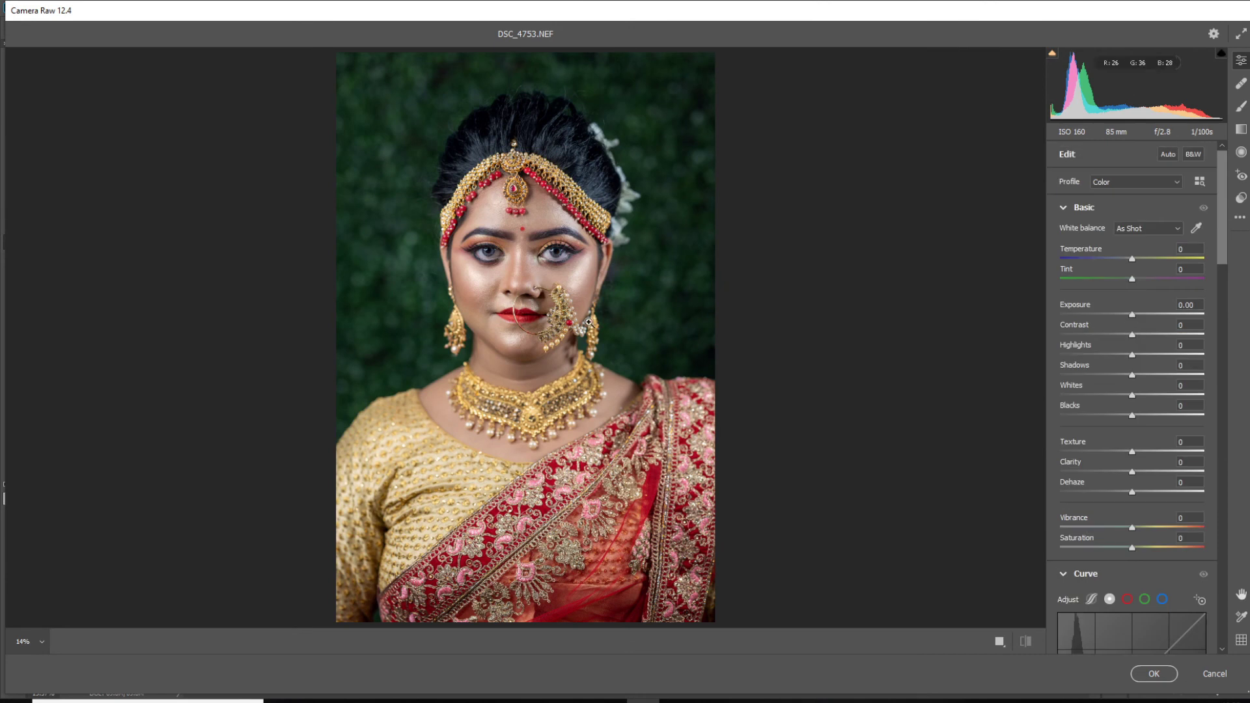
scroll(487, 290, up, 1)
scroll(478, 298, up, 2)
scroll(478, 297, up, 1)
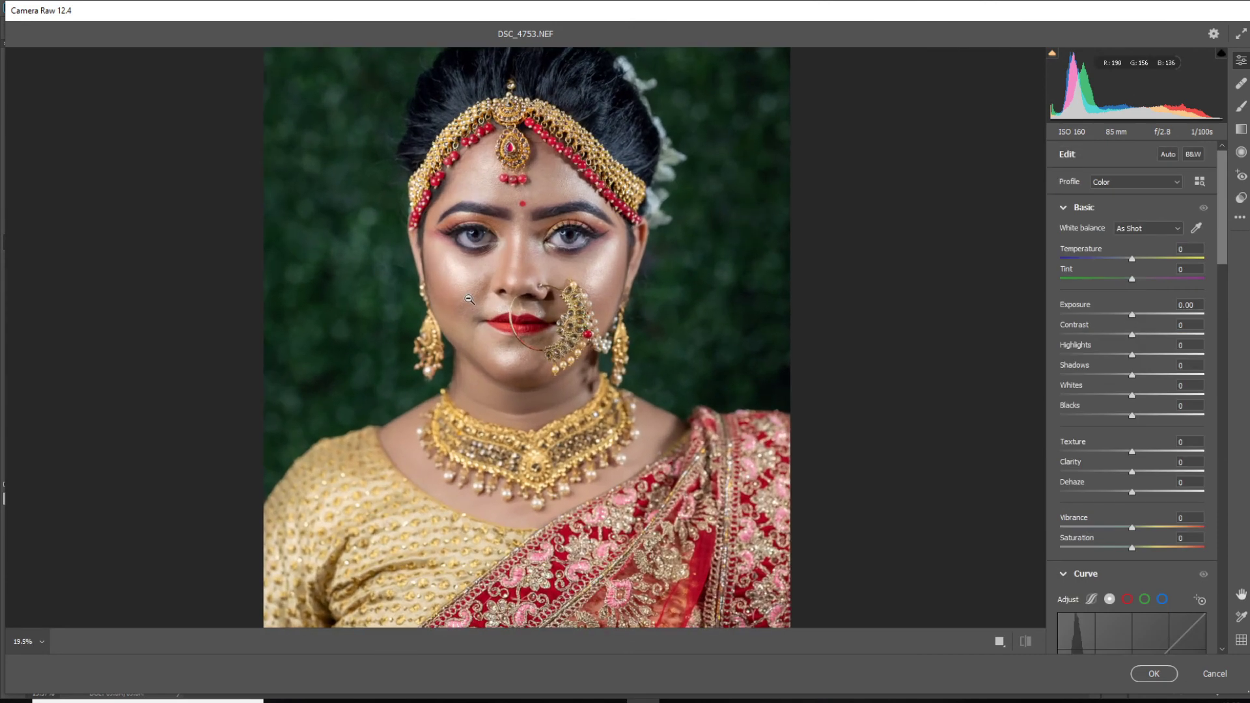
mouse_move(1132, 355)
mouse_down()
mouse_move(1136, 334)
mouse_move(1128, 415)
mouse_up()
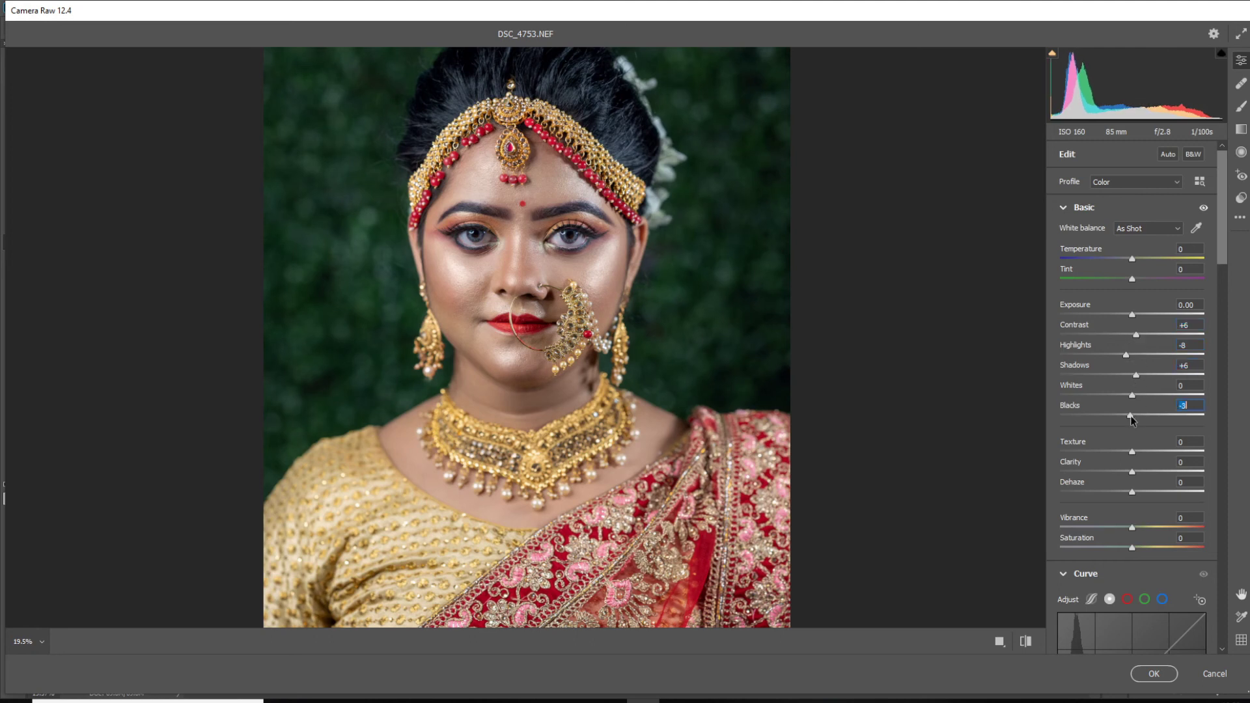
drag(1132, 526, 1138, 526)
Step: Set Noise Reduction to 9 and HSL saturation to Reds +7, Oranges -5, Yellows +7
scroll(1106, 472, down, 3)
scroll(1095, 405, down, 4)
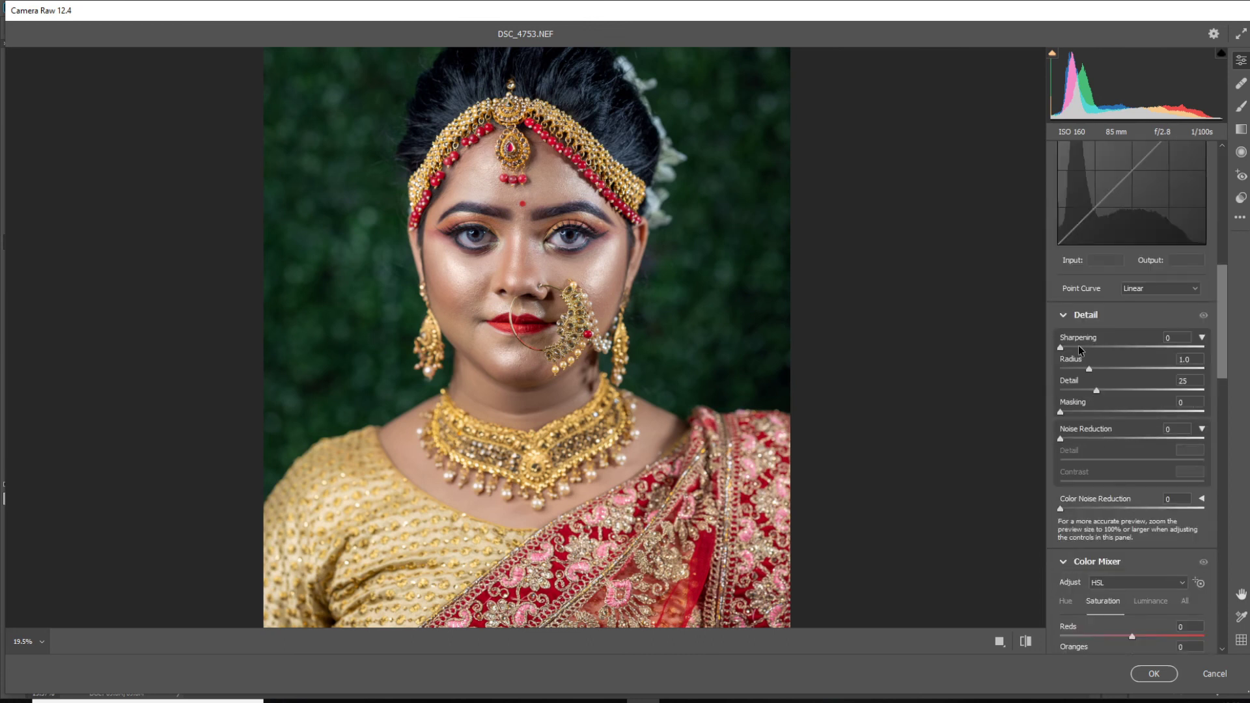
drag(1061, 431, 1068, 439)
scroll(1127, 425, down, 3)
mouse_move(1133, 484)
mouse_down()
mouse_move(1136, 467)
mouse_move(1138, 503)
mouse_up()
click(1141, 433)
click(1104, 429)
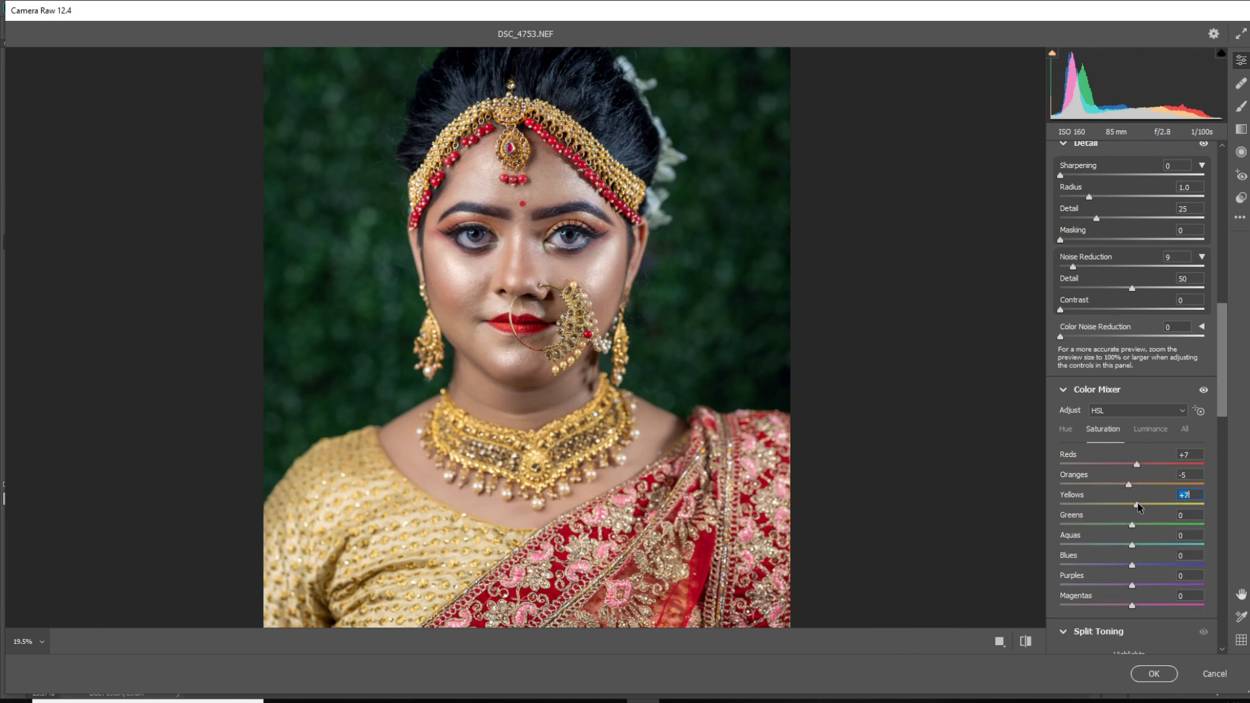
Step: Warm the split-toning highlights to Hue 35, compare before/after, and apply Camera Raw
scroll(1138, 503, down, 3)
drag(1061, 505, 1065, 525)
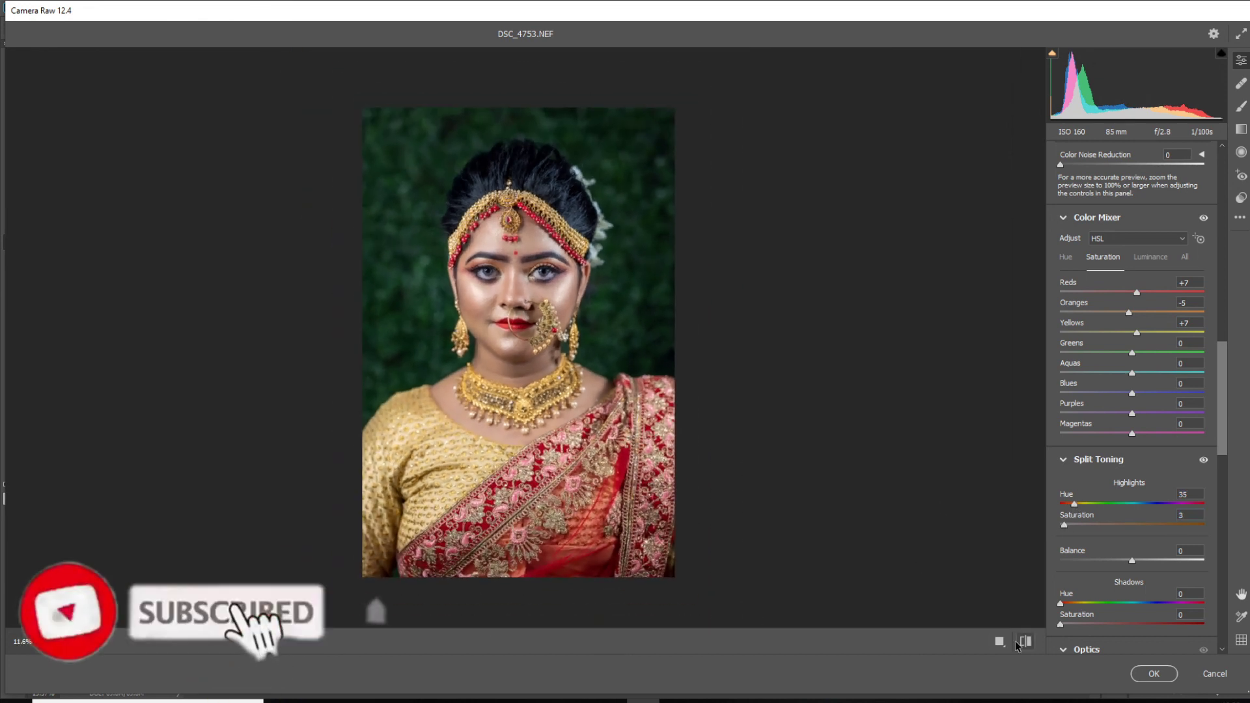
key(q)
click(961, 642)
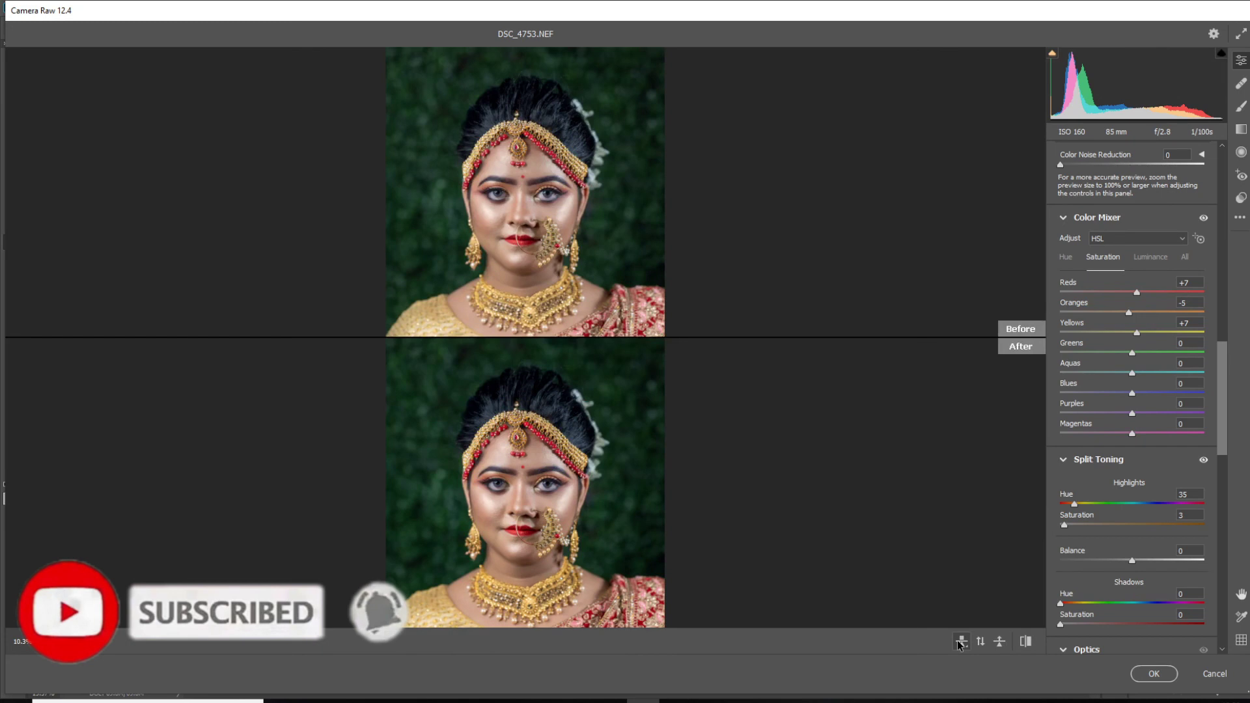
click(1153, 674)
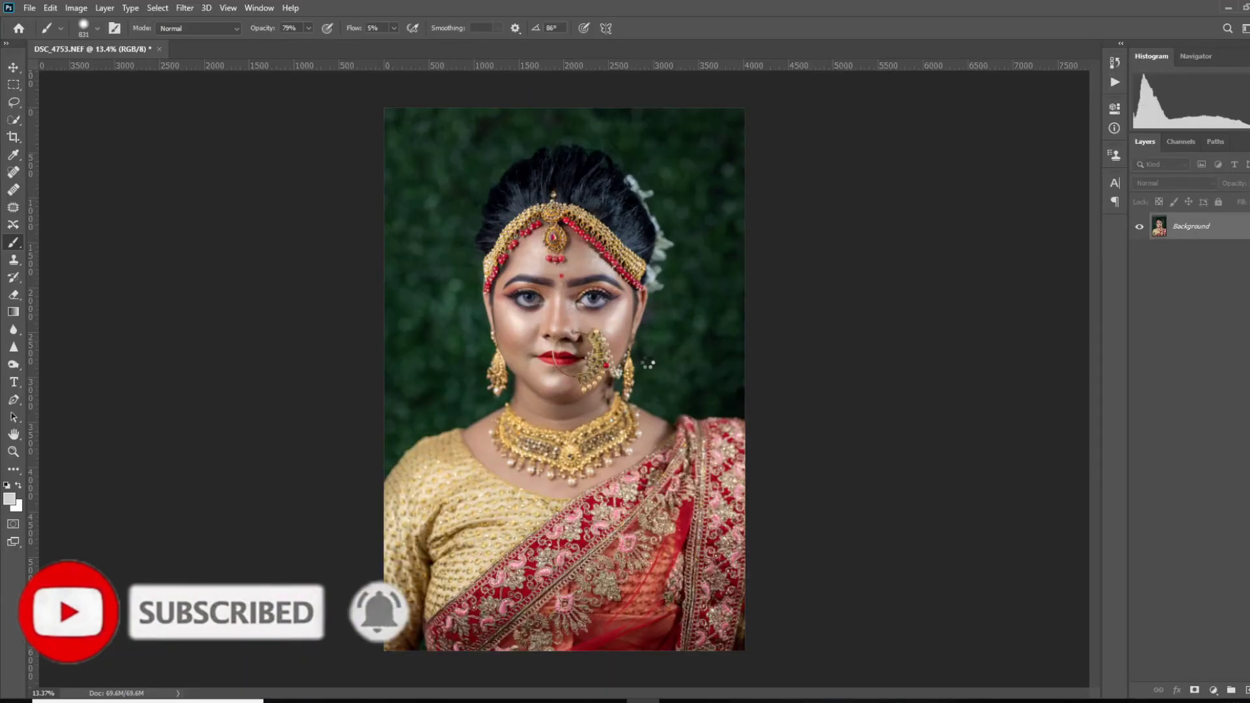